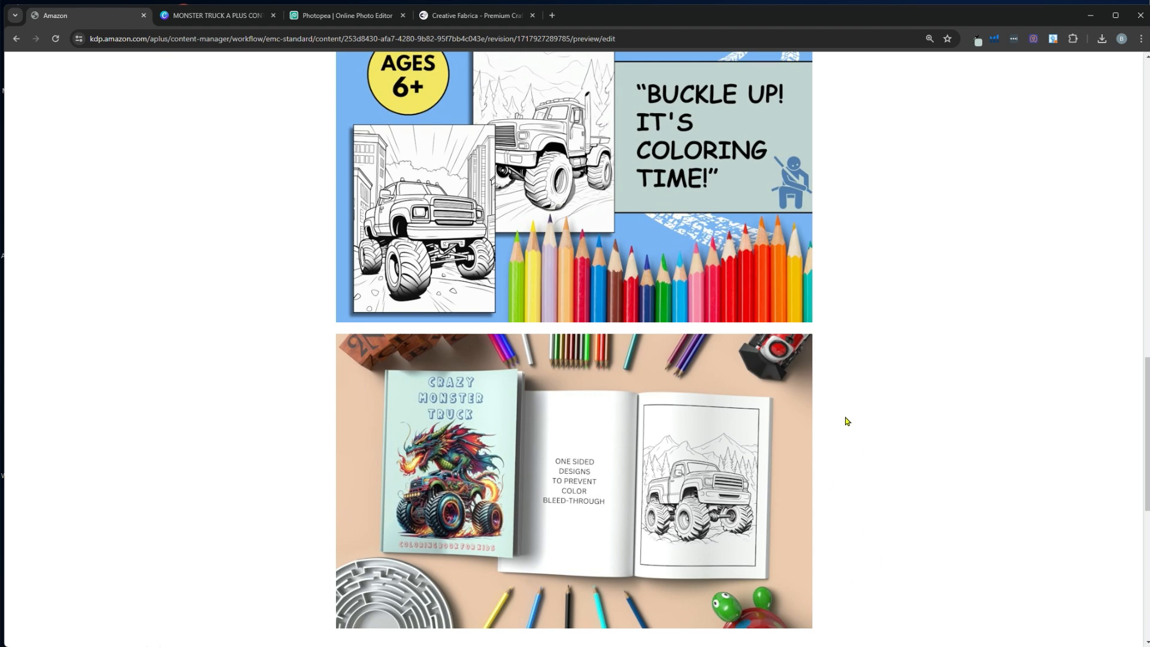
Find Open and Closed Kids Book Mockup in the BOOK MOCKUP results and download its PSD and JPG files
click(461, 17)
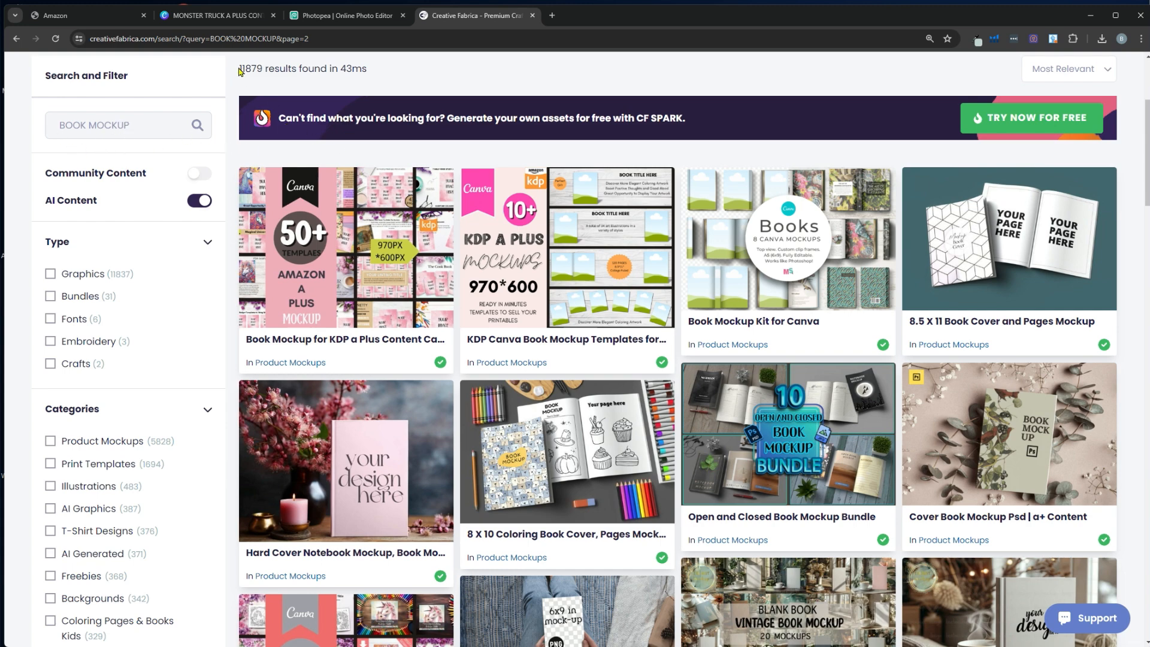
click(355, 89)
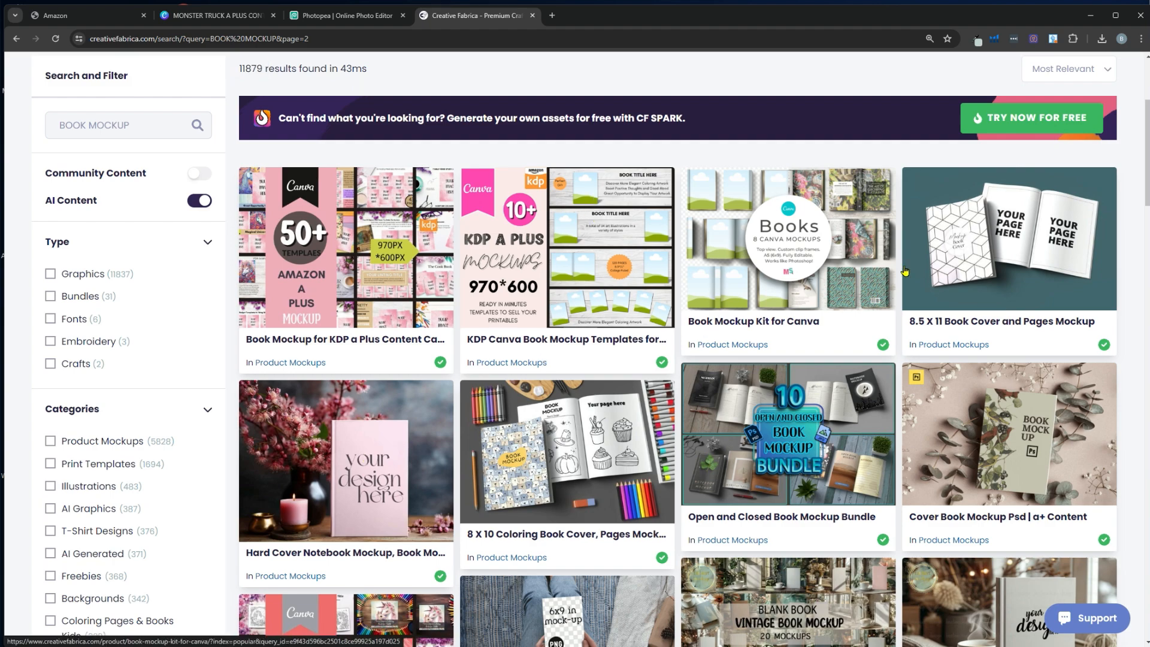
scroll(905, 271, down, 8)
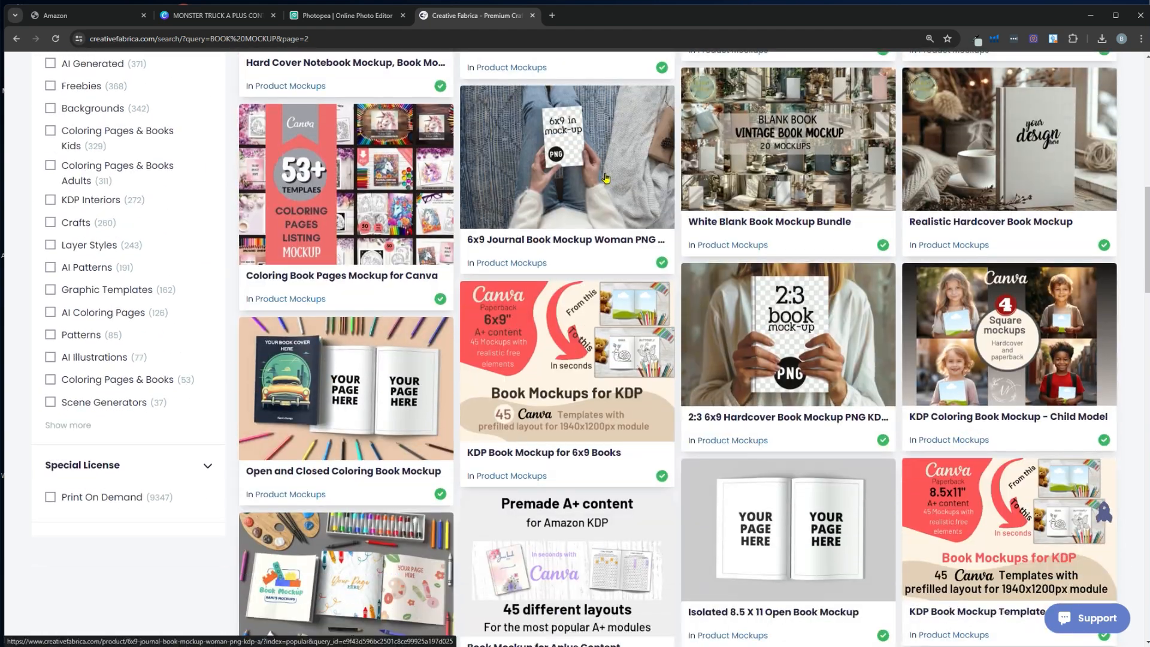
scroll(618, 141, down, 3)
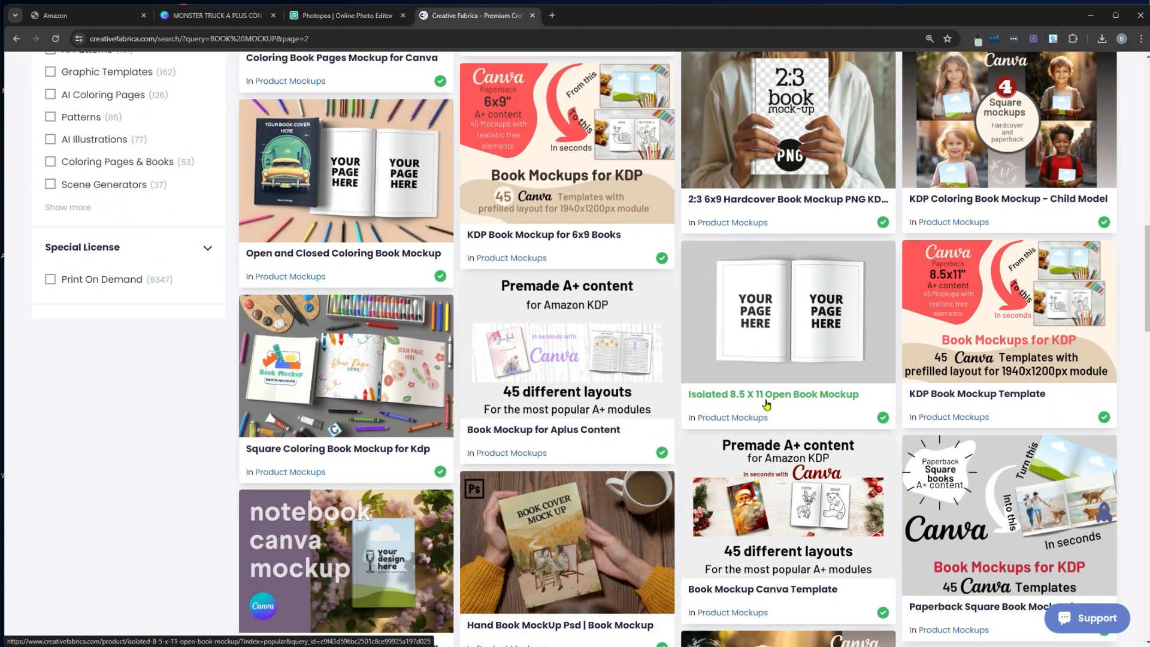
scroll(767, 405, down, 20)
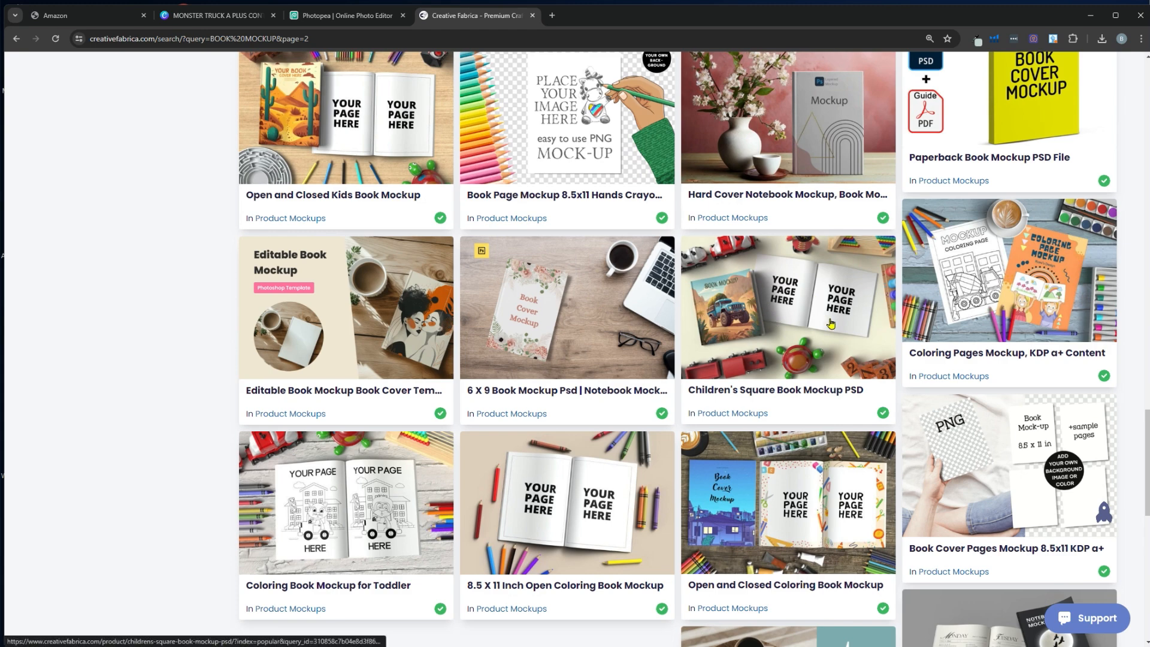
scroll(844, 337, up, 2)
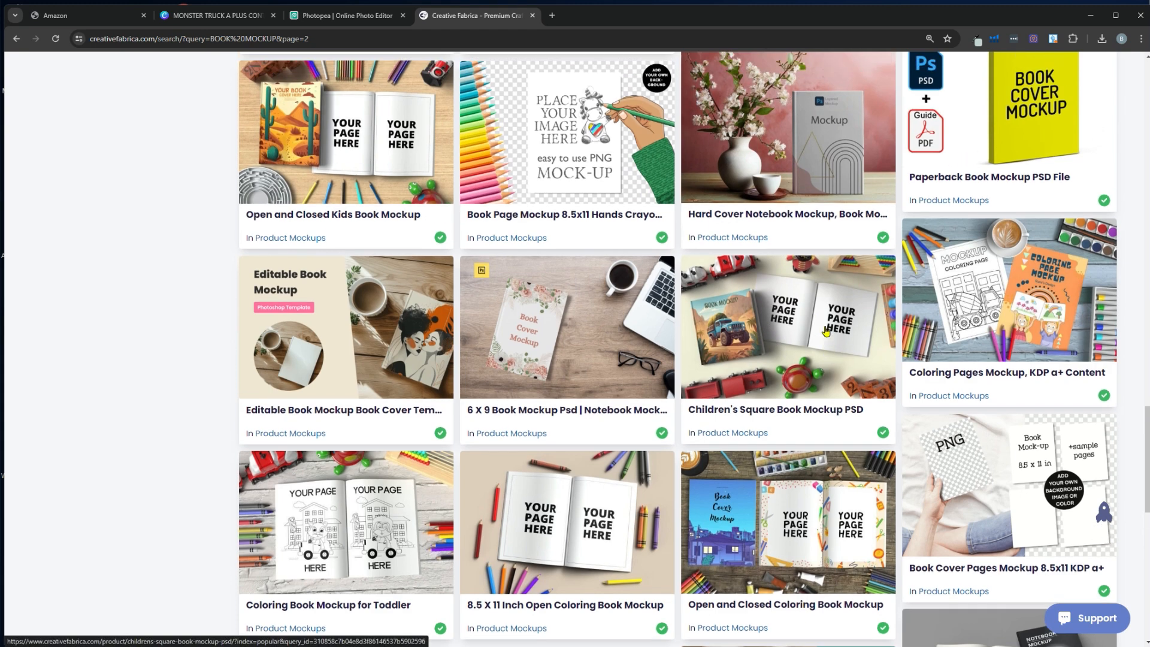
click(363, 217)
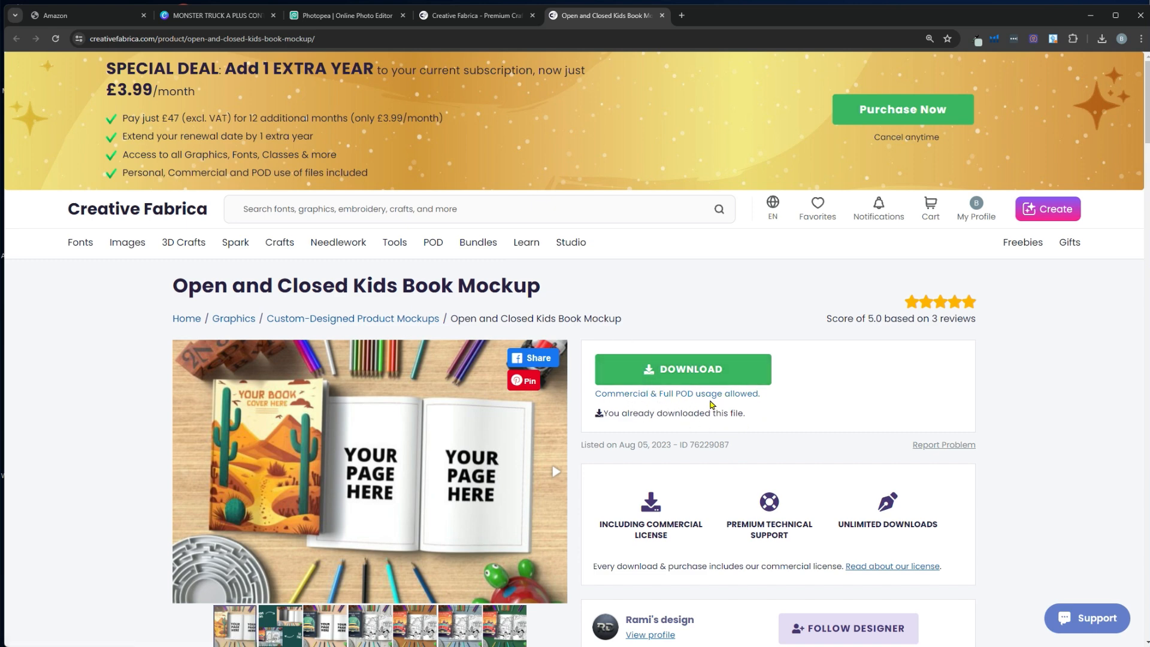
click(710, 378)
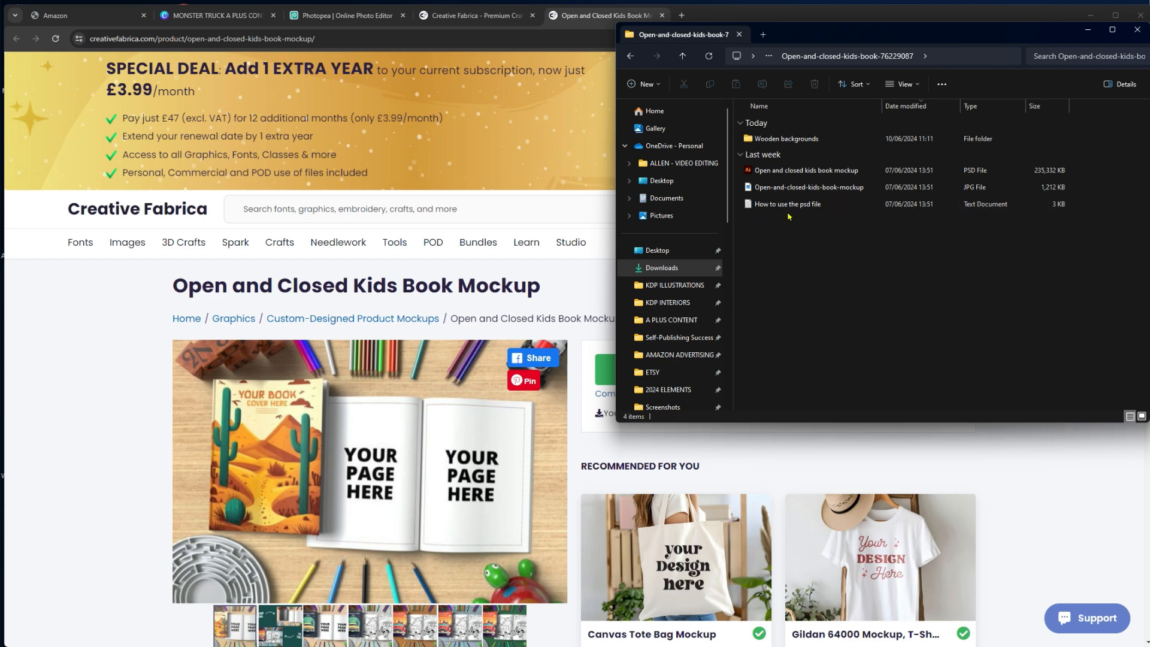
Look through the Wooden backgrounds textures, then go back to the mockup folder
double_click(786, 140)
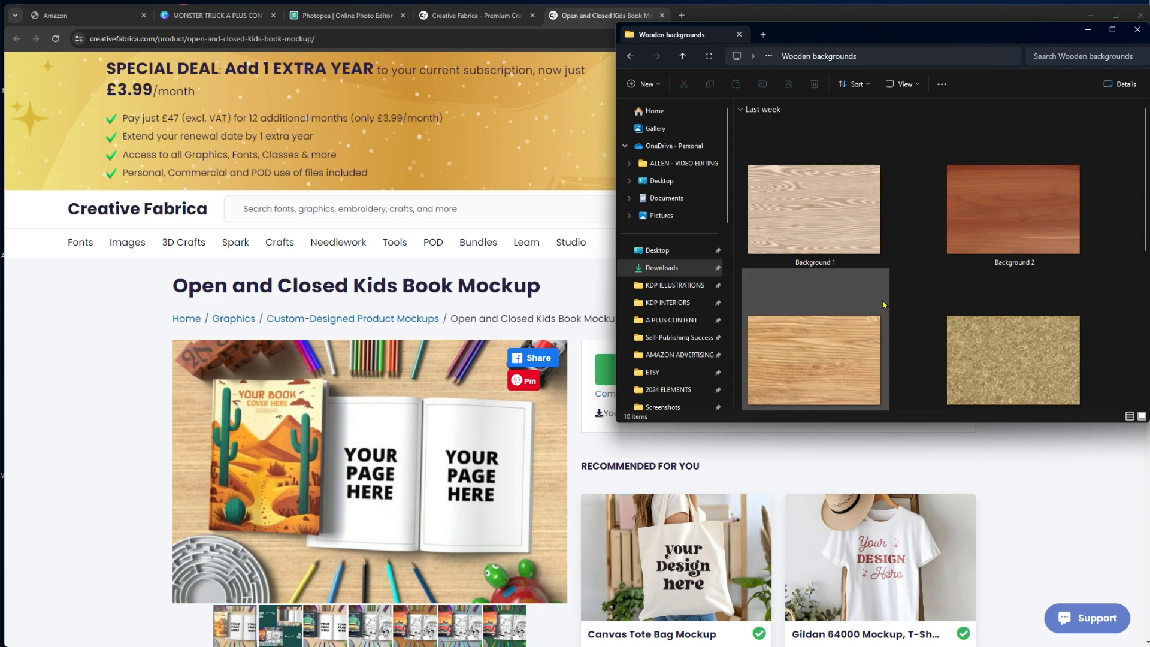
key(alt+Left)
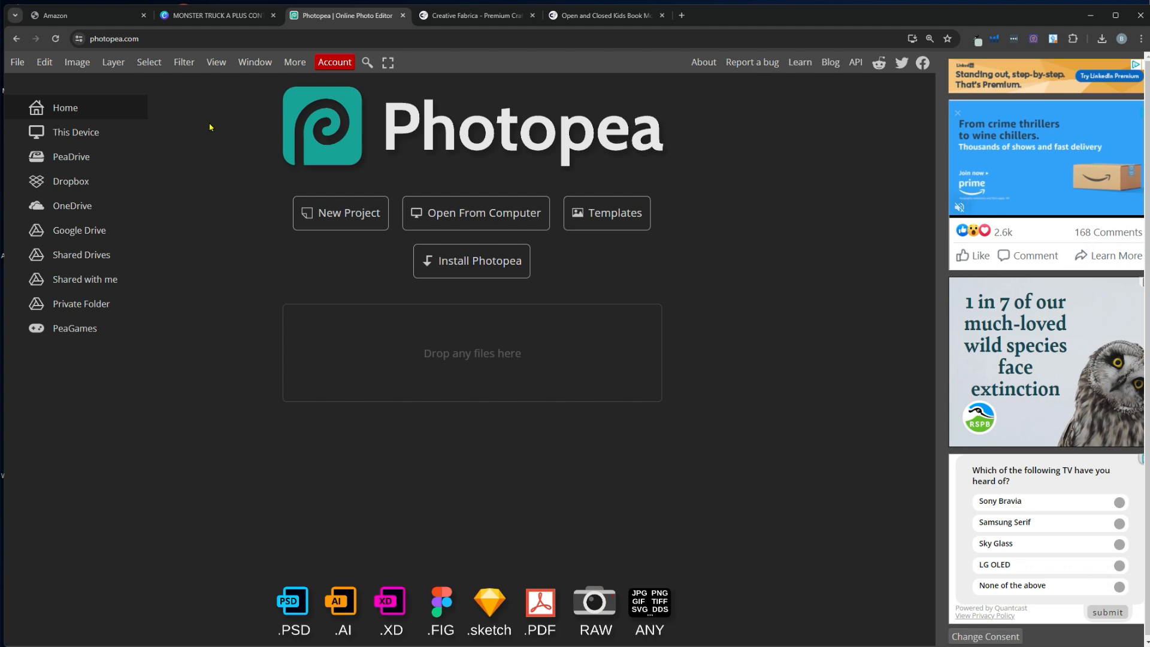
Load the Open and closed kids book mockup PSD and open its 'Your book cover here' smart object
click(495, 214)
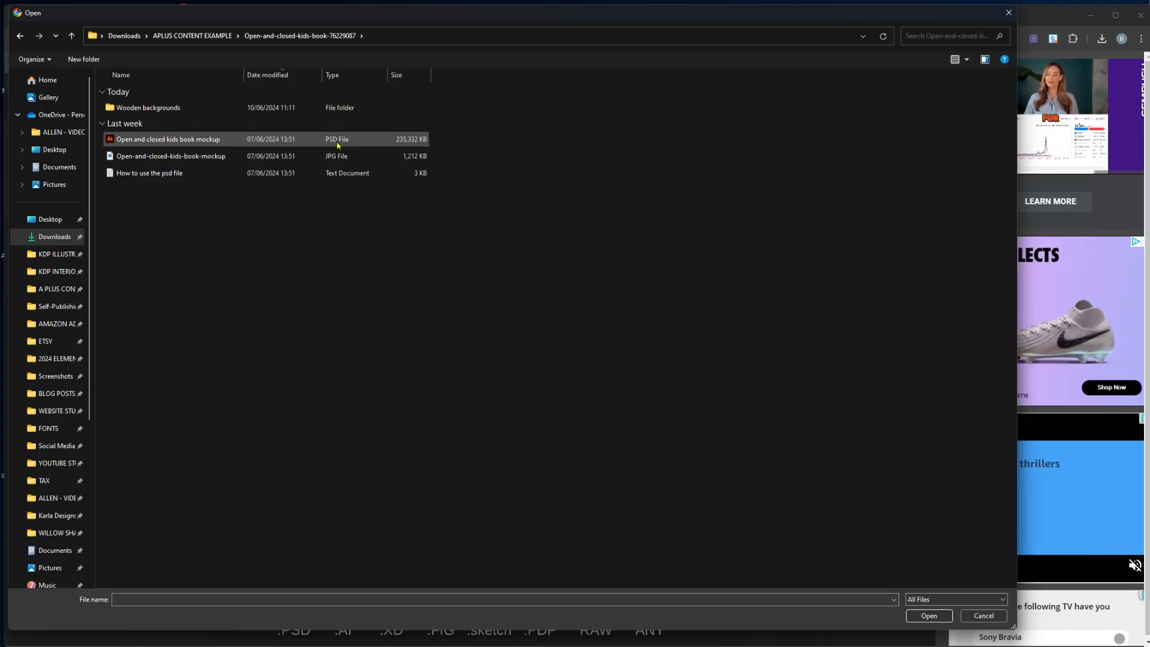
double_click(339, 140)
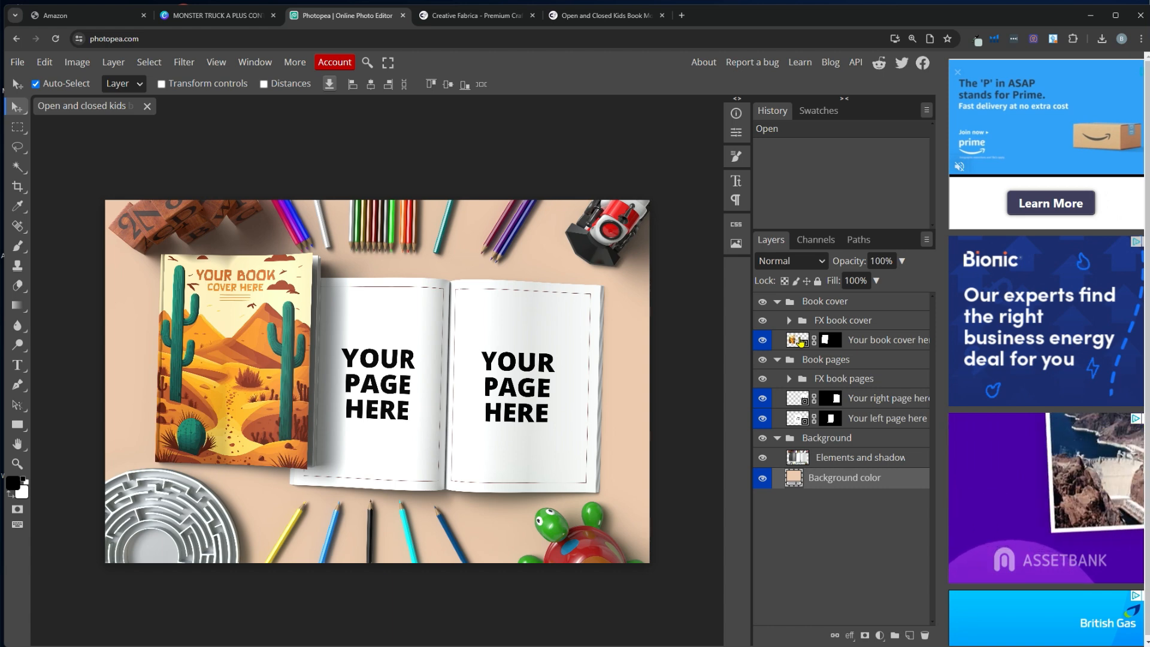
double_click(801, 342)
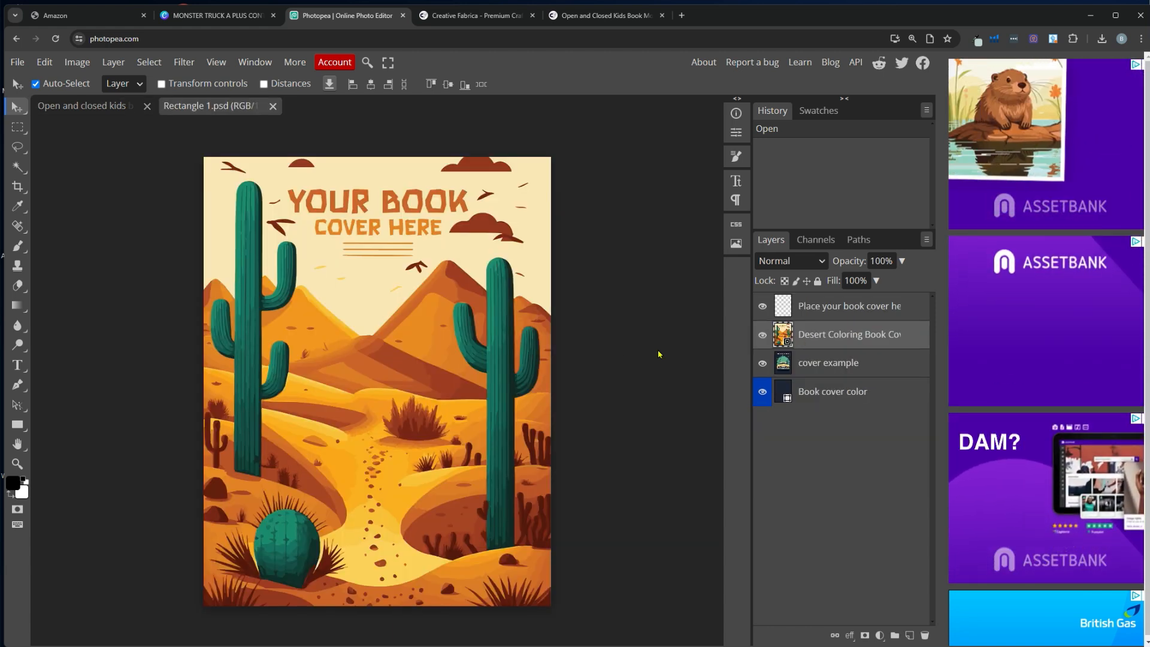
Place the Crazy Monster Truck cover image, enlarge it to fill Rectangle 1.psd, and save the smart object
click(17, 61)
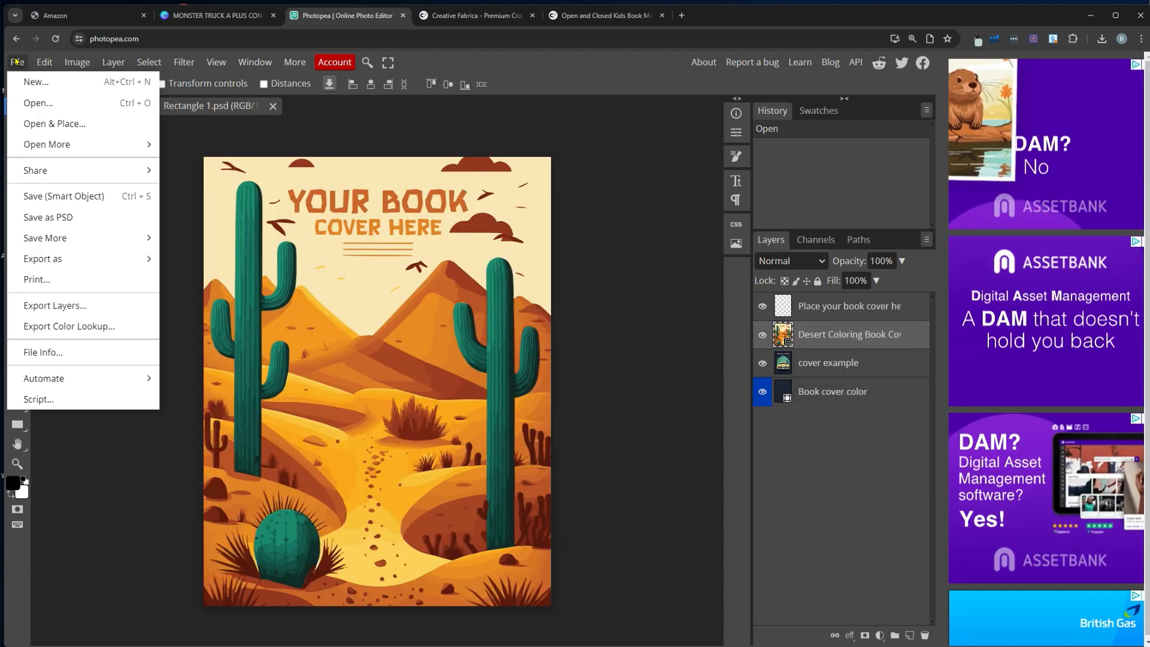
click(50, 123)
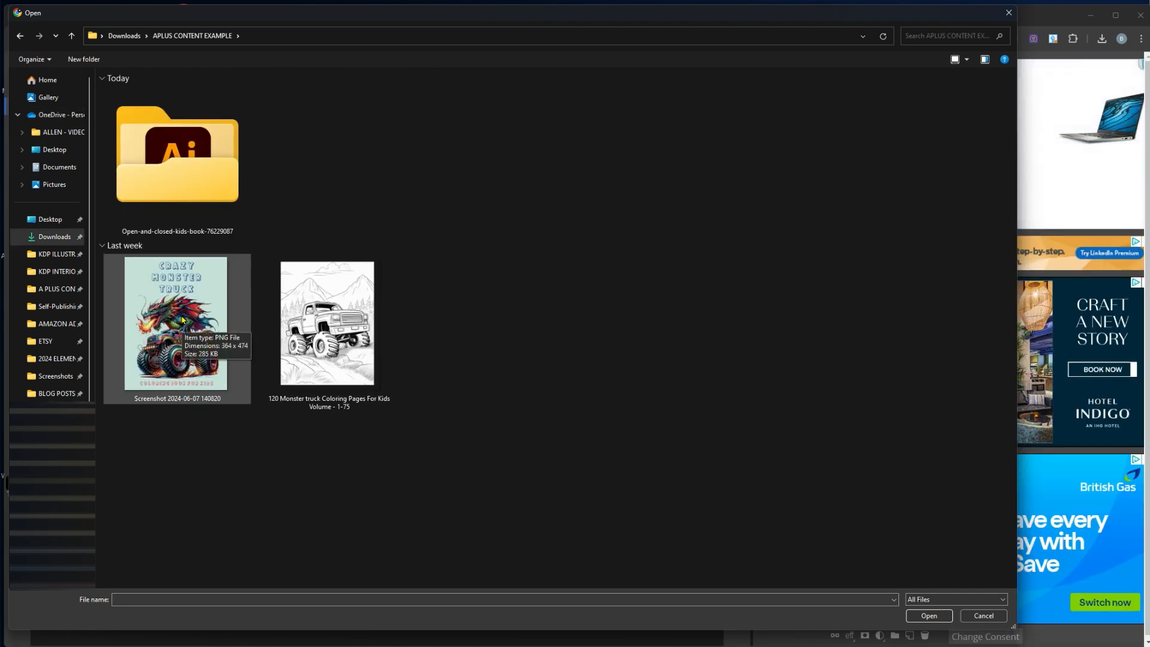
double_click(182, 319)
drag(340, 333, 207, 161)
drag(414, 429, 551, 607)
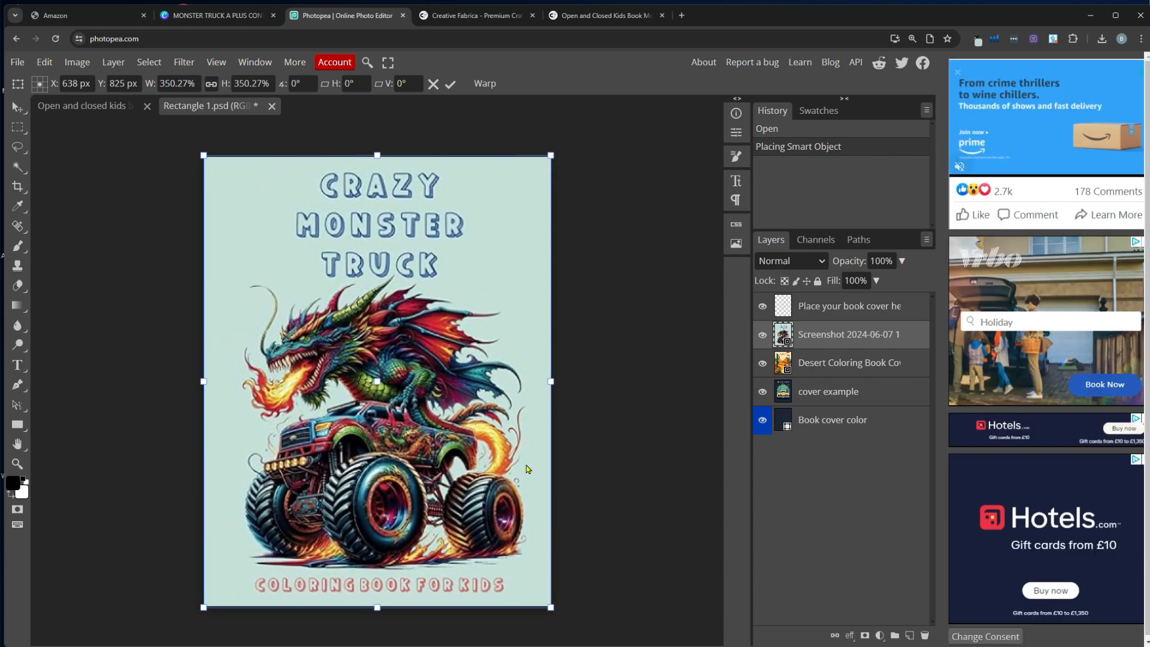
click(448, 86)
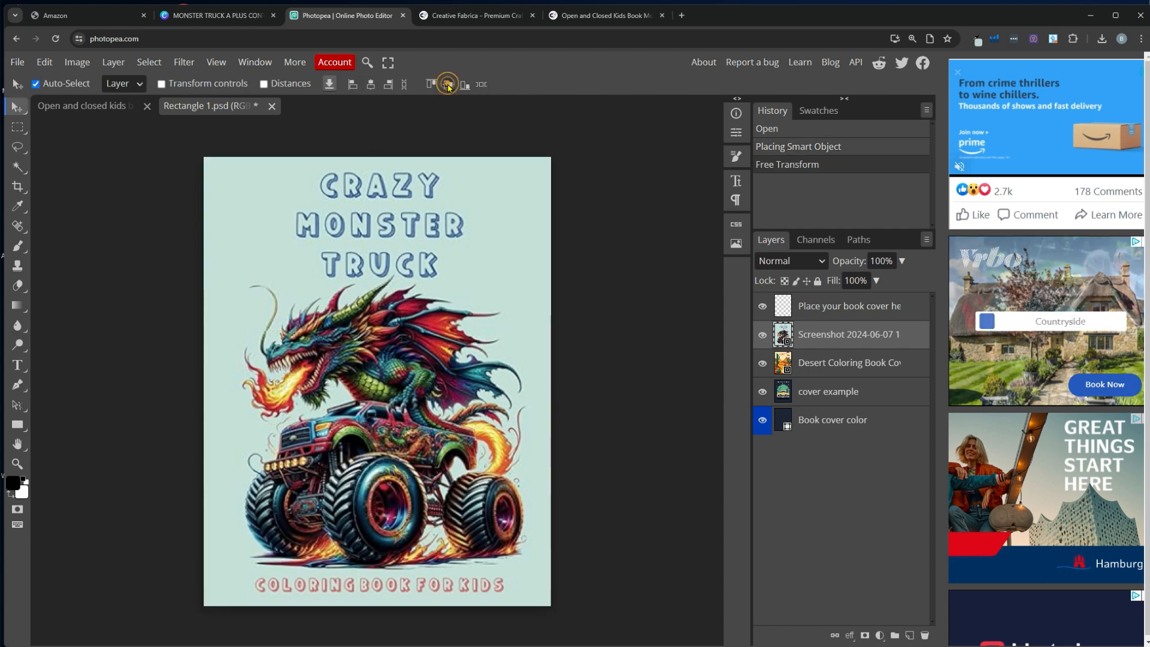
click(18, 62)
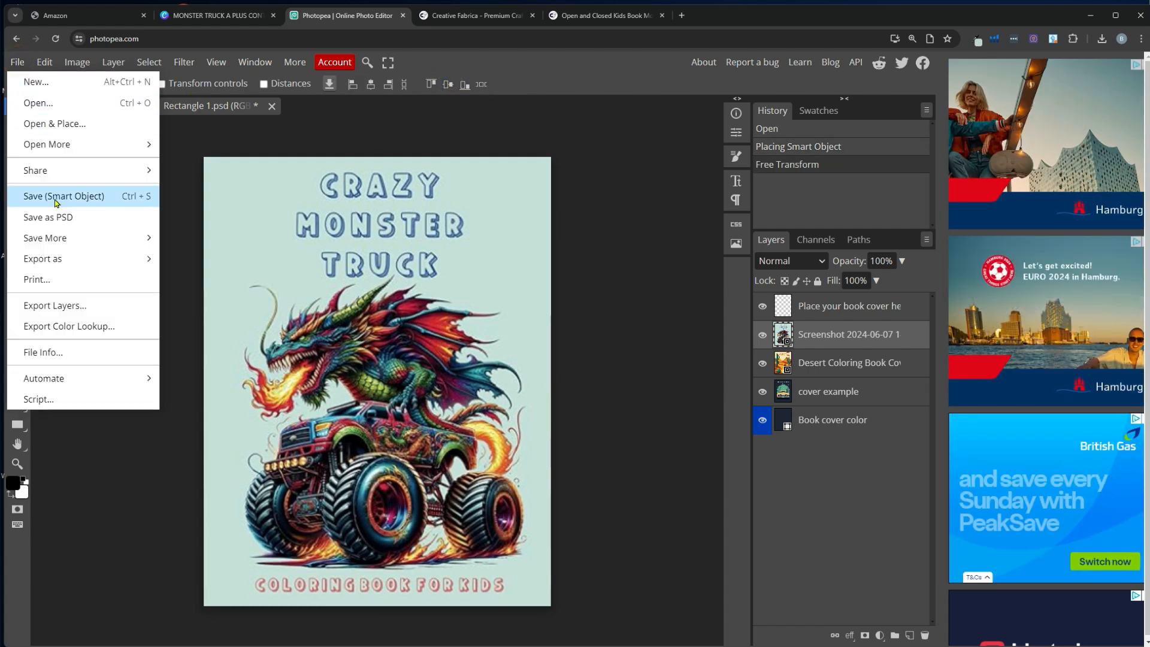
click(110, 197)
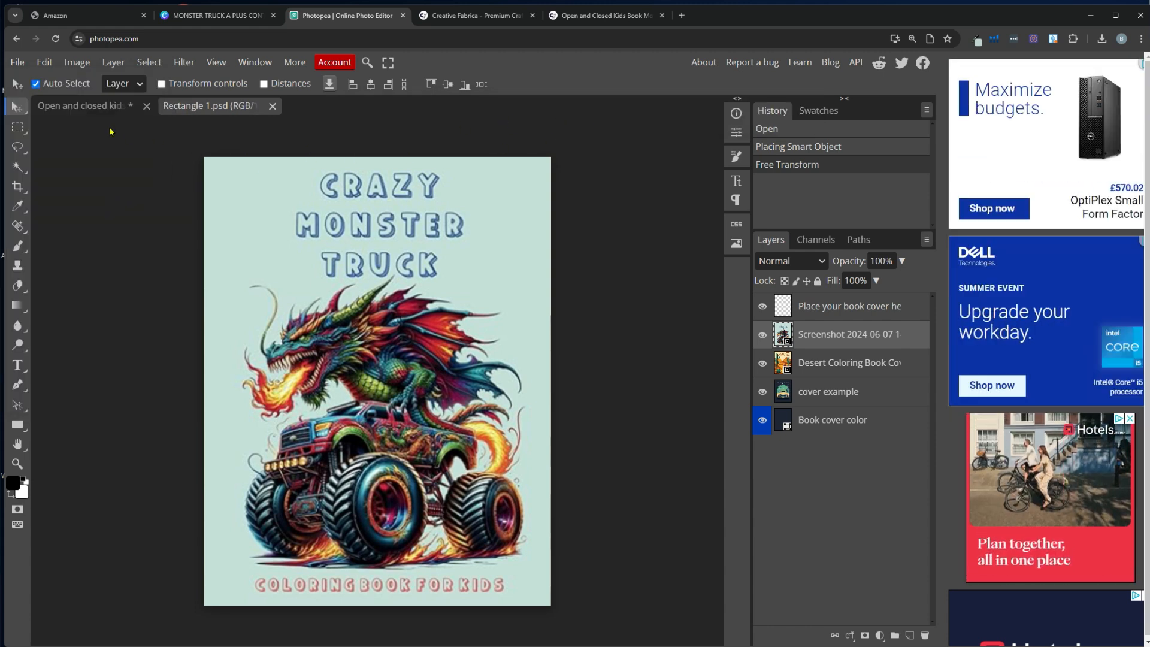
Switch back to the kids book mockup document to see the new monster truck cover
click(78, 109)
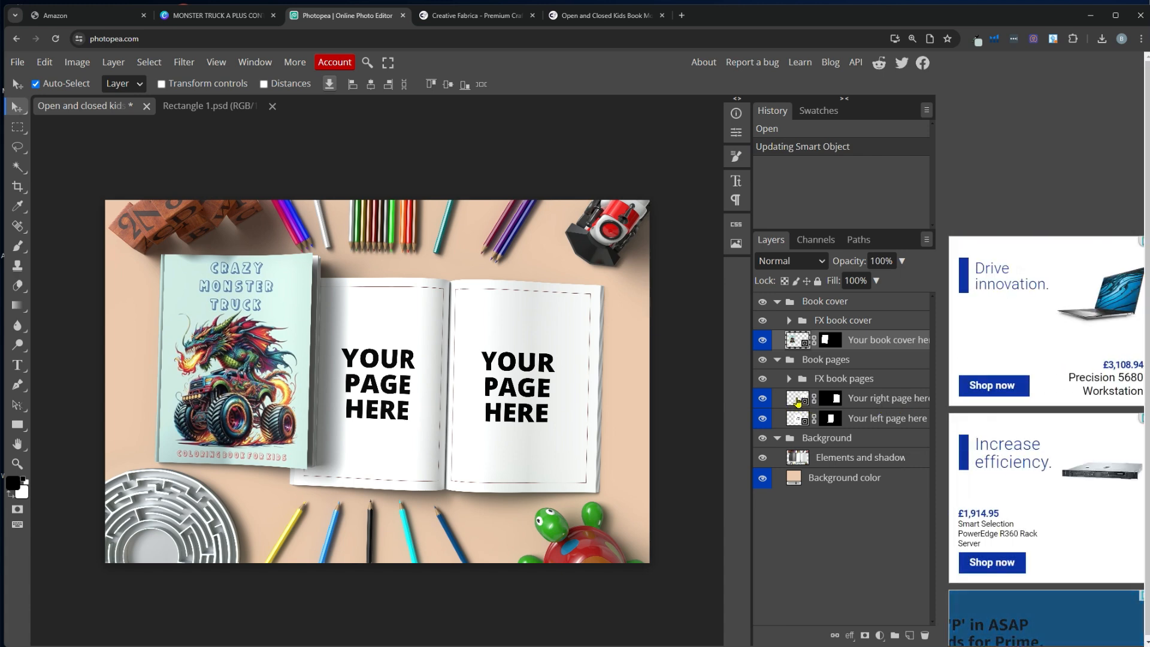
Open the right-page smart object and place the monster truck coloring page above the page example
double_click(797, 401)
click(17, 62)
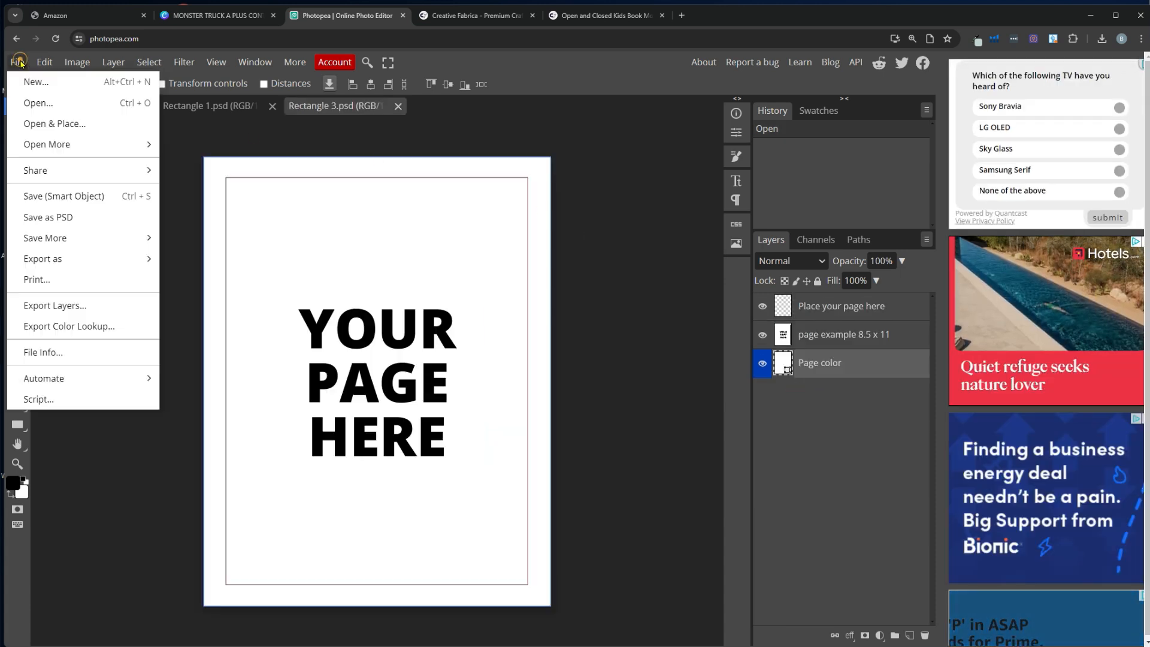
click(45, 123)
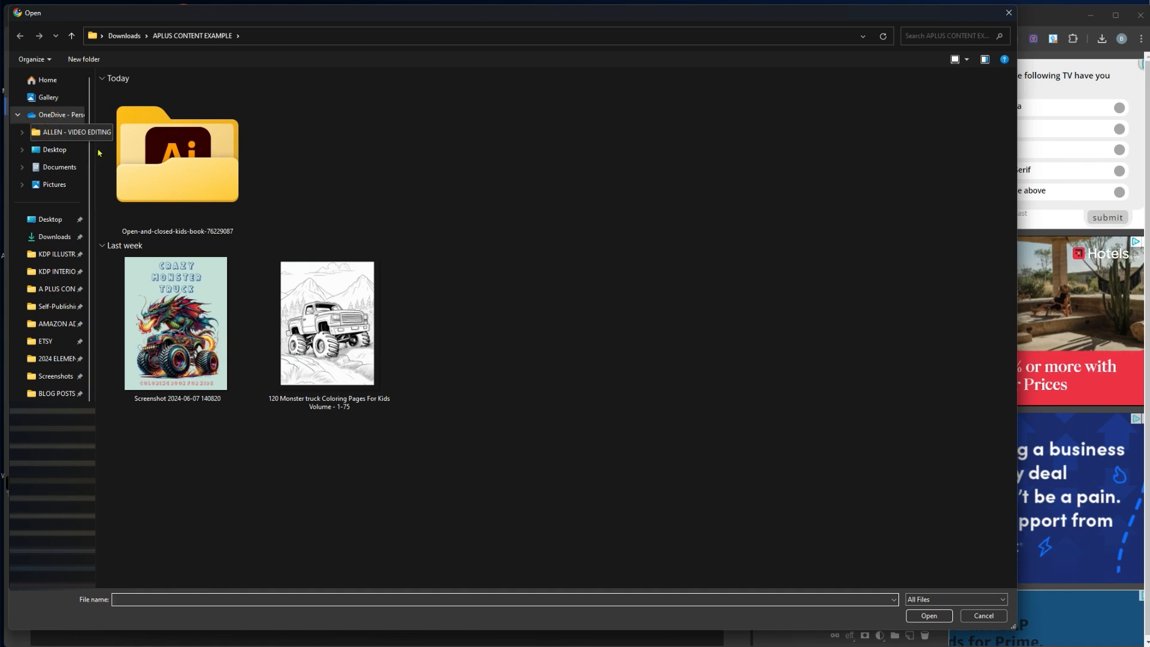
double_click(348, 336)
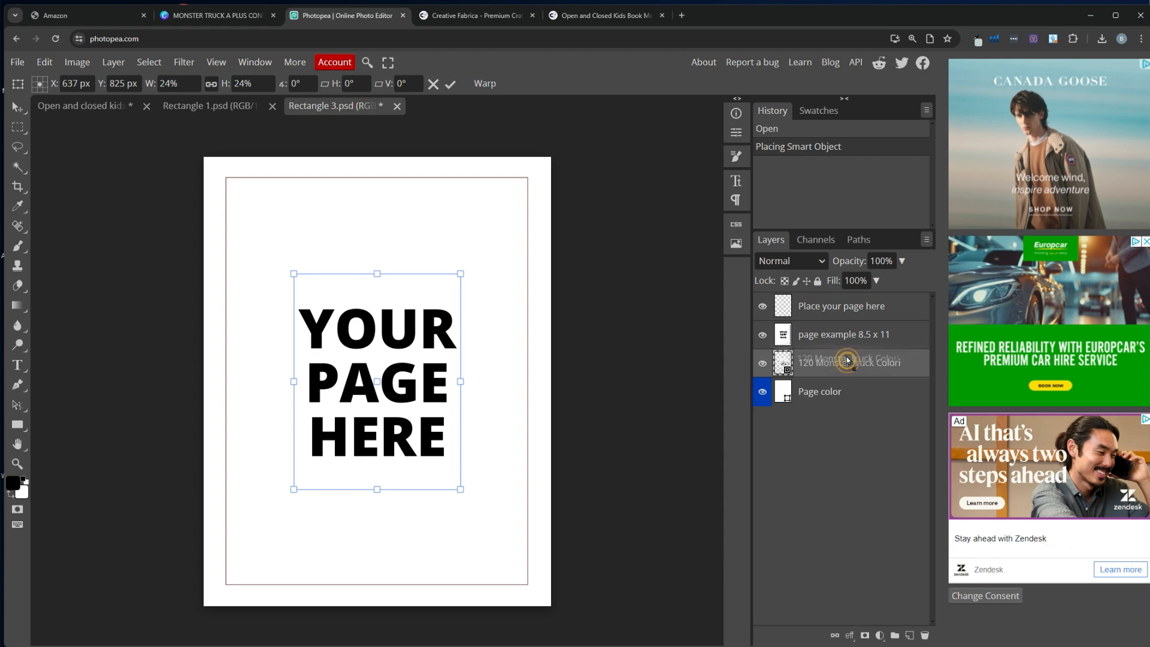
drag(847, 359, 844, 326)
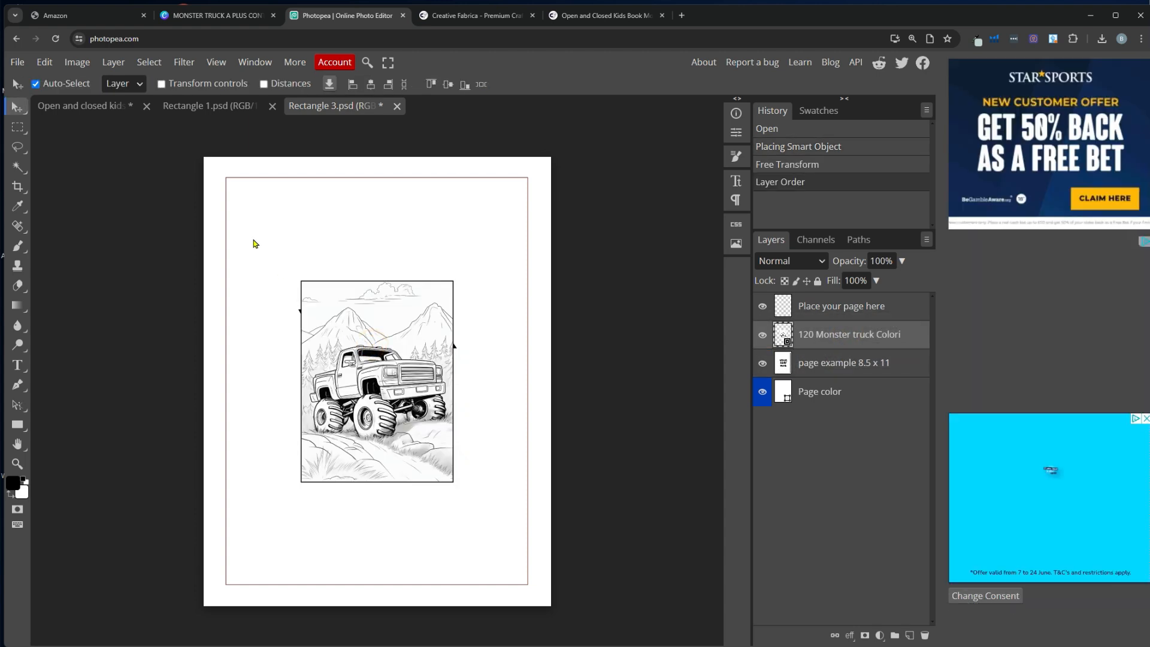
Free Transform the coloring page to the canvas corners and save it back into the mockup
click(44, 61)
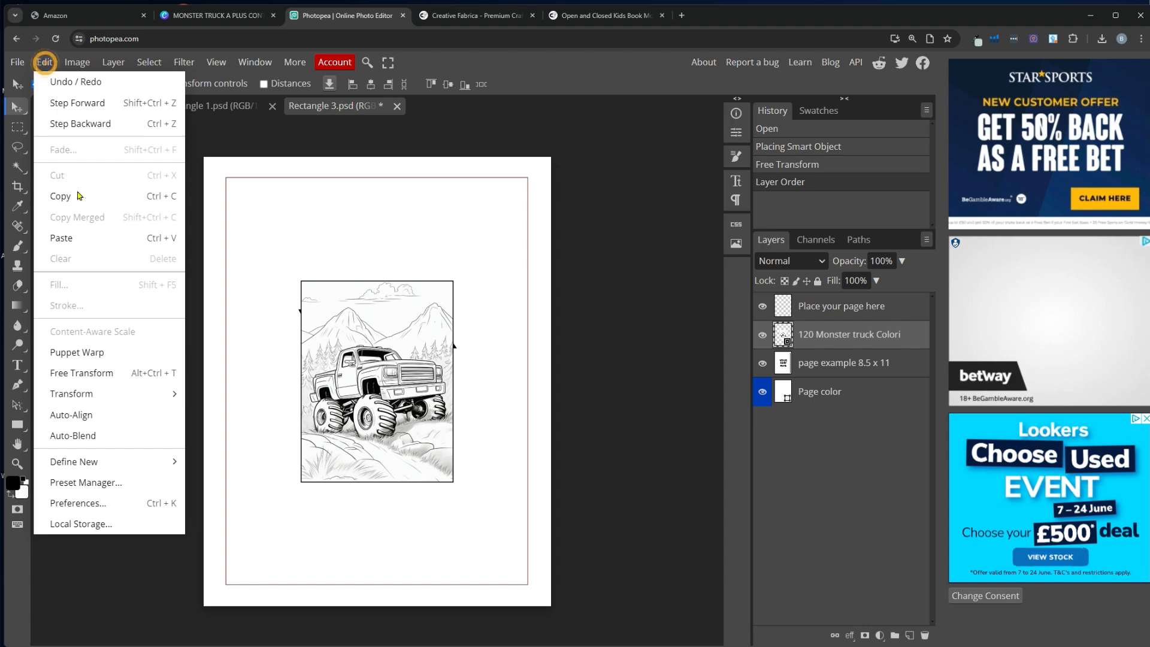
click(100, 372)
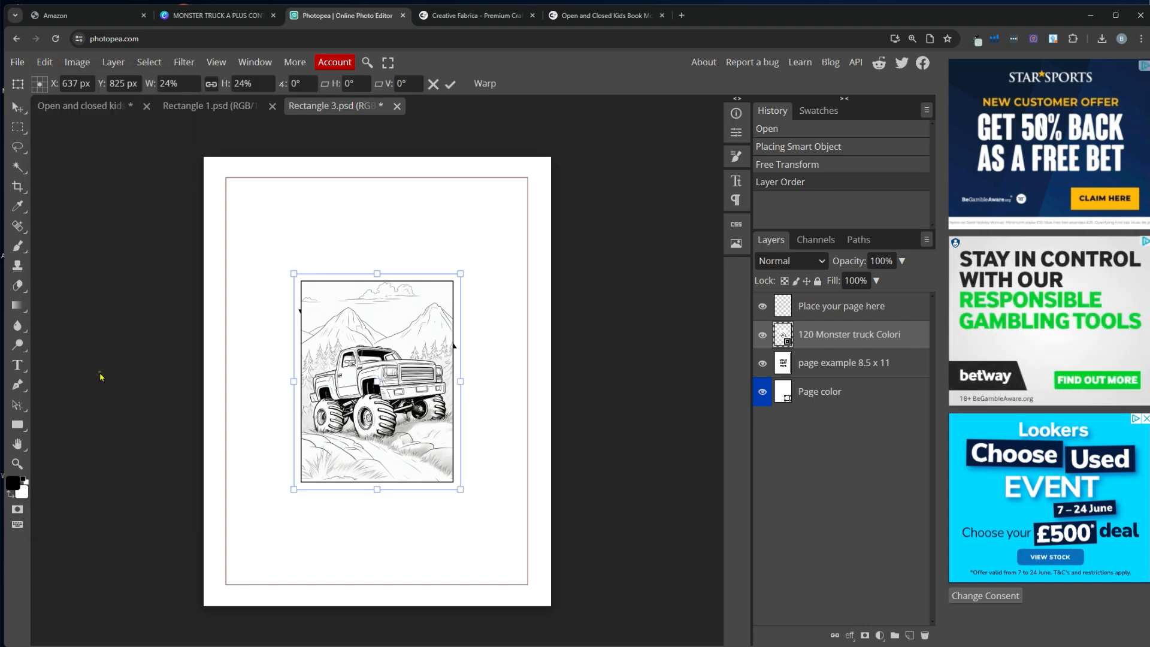
drag(291, 268, 204, 157)
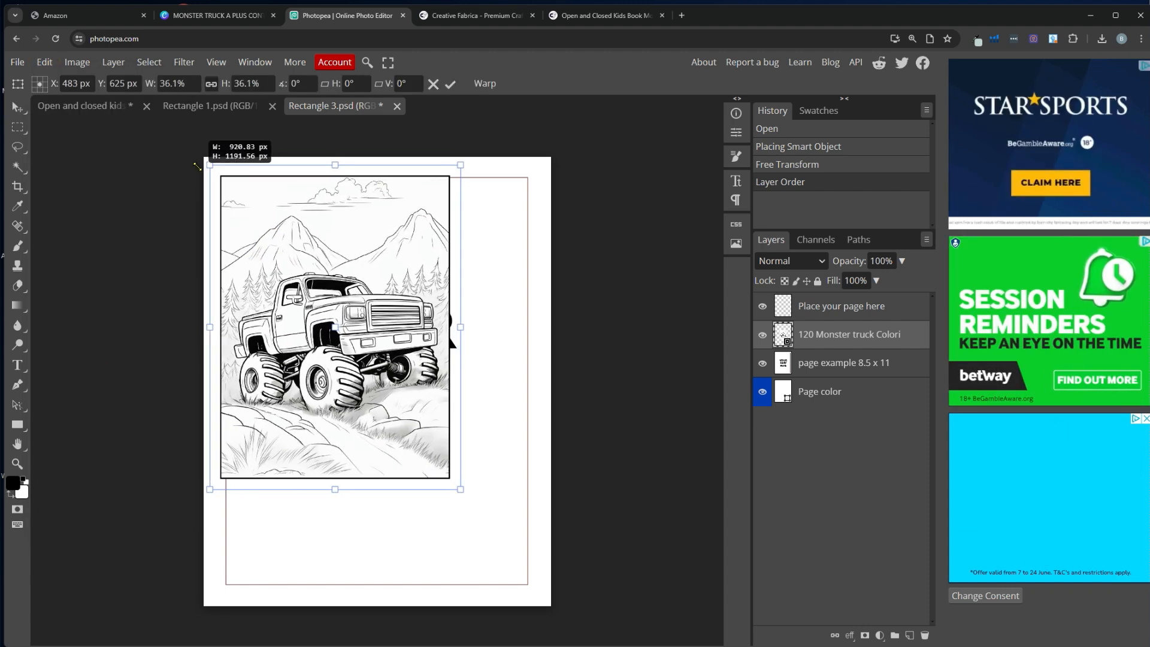
drag(460, 490, 553, 604)
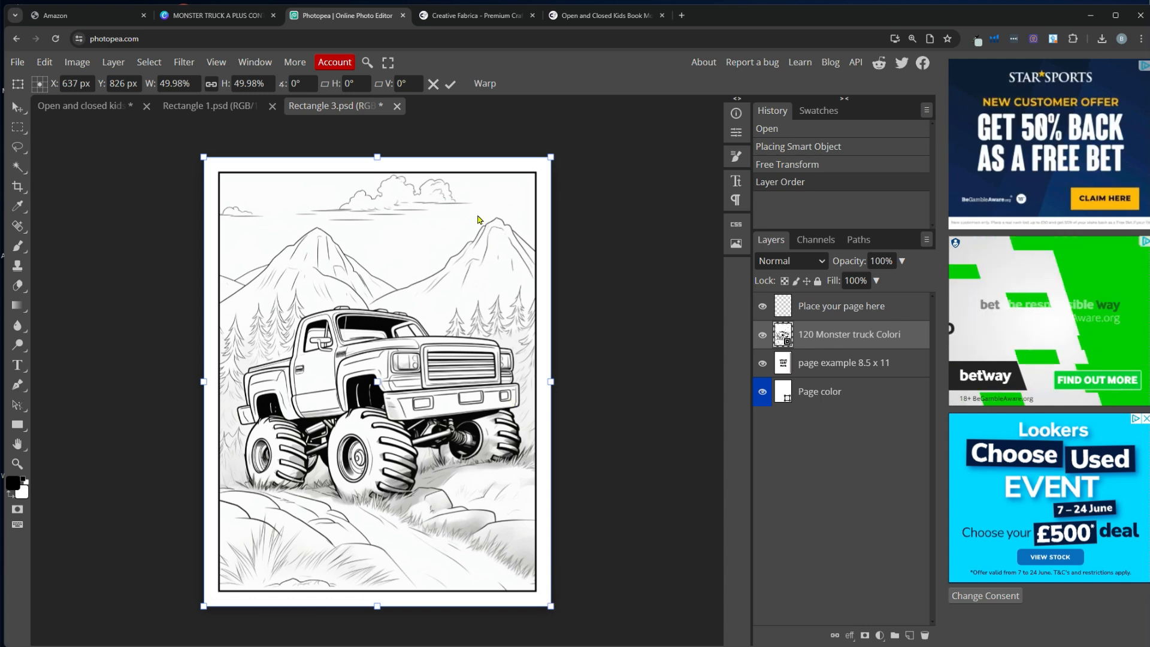
click(449, 85)
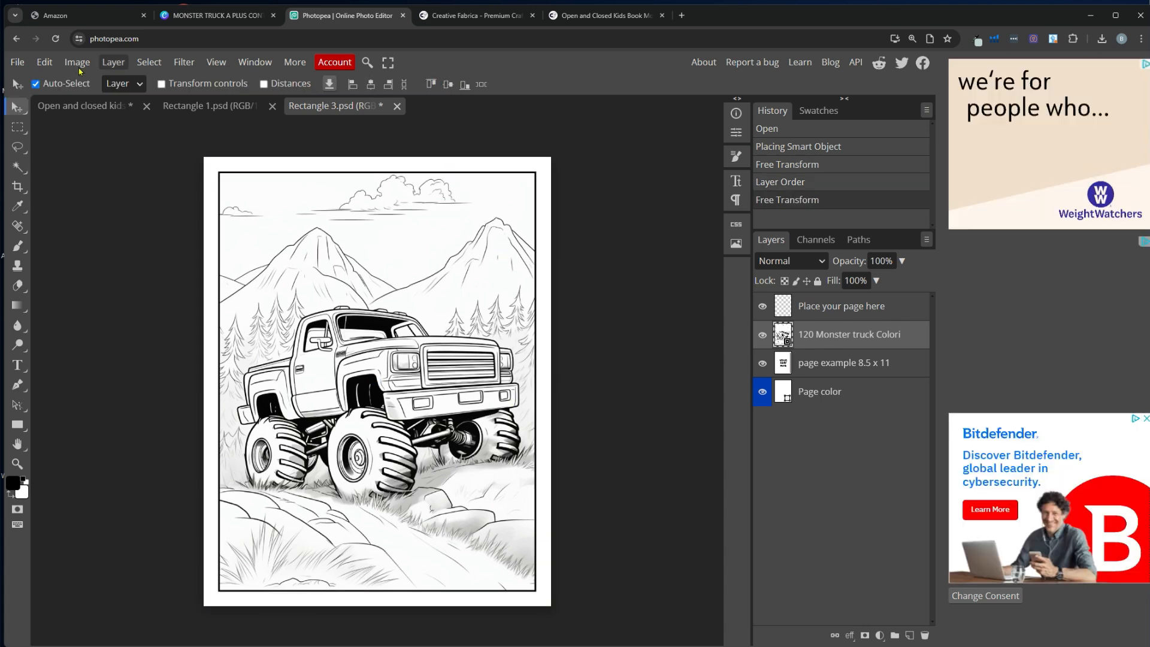
click(18, 61)
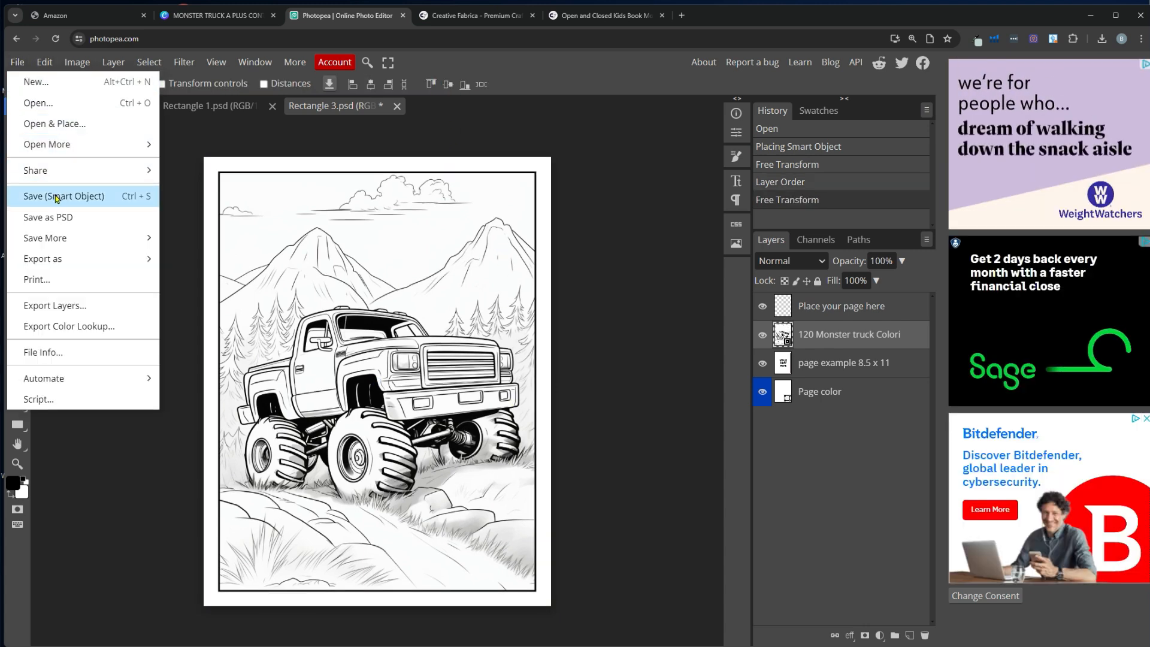
click(109, 201)
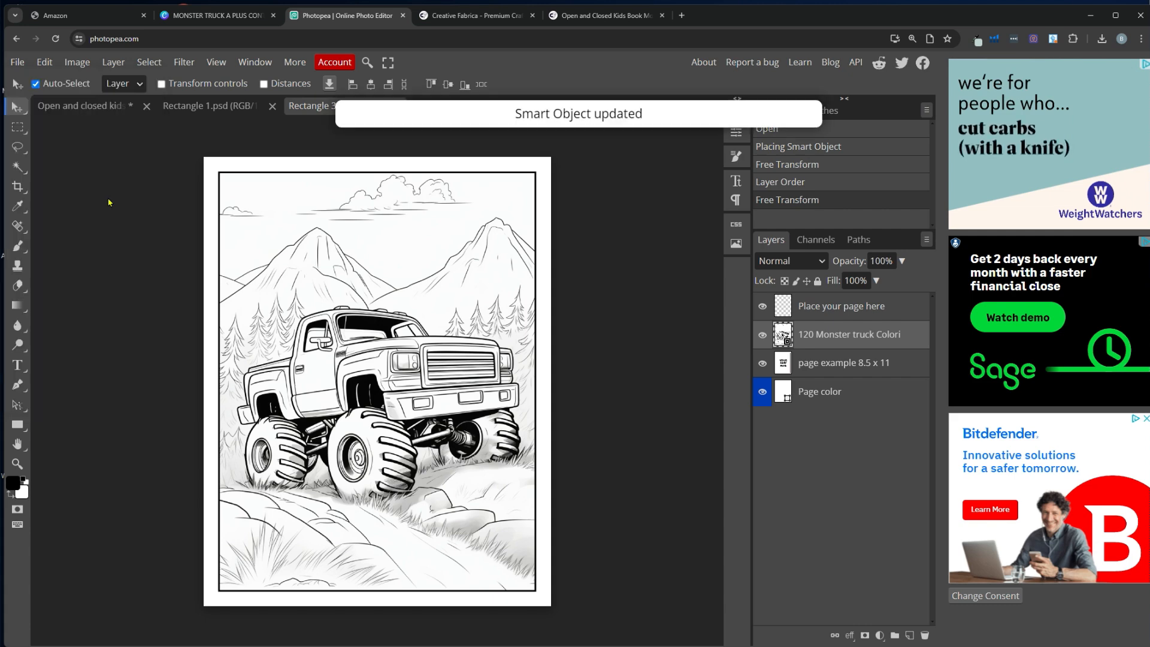
Return to the mockup and open the 'Your left page here' smart object as Rectangle 2.psd
click(69, 106)
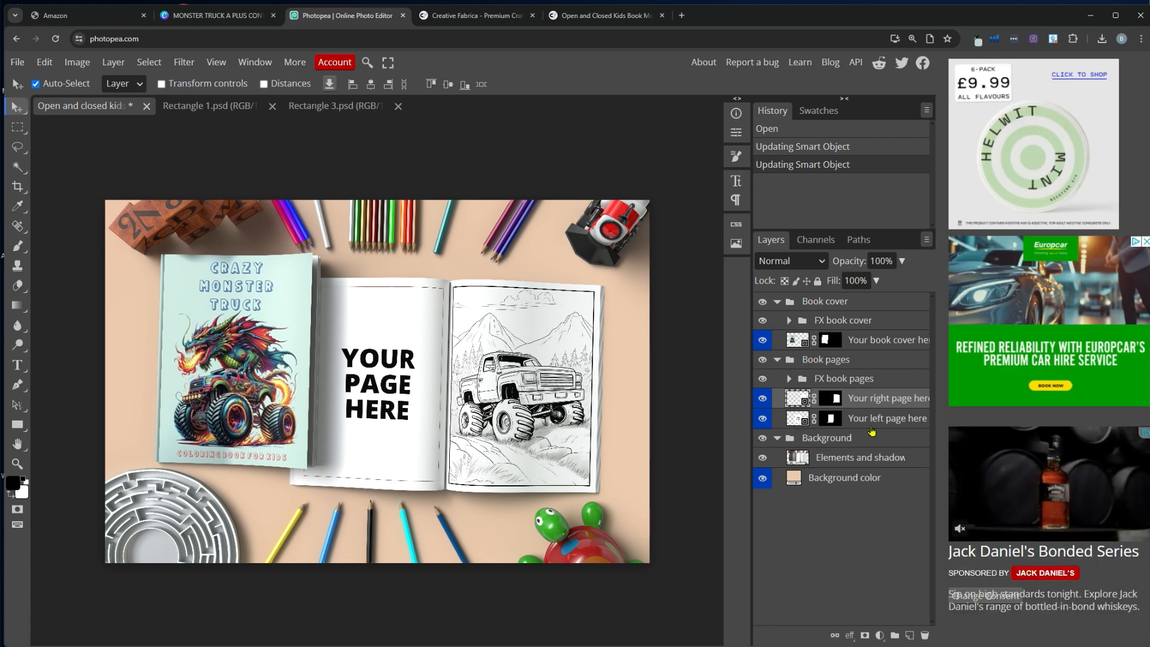
double_click(795, 418)
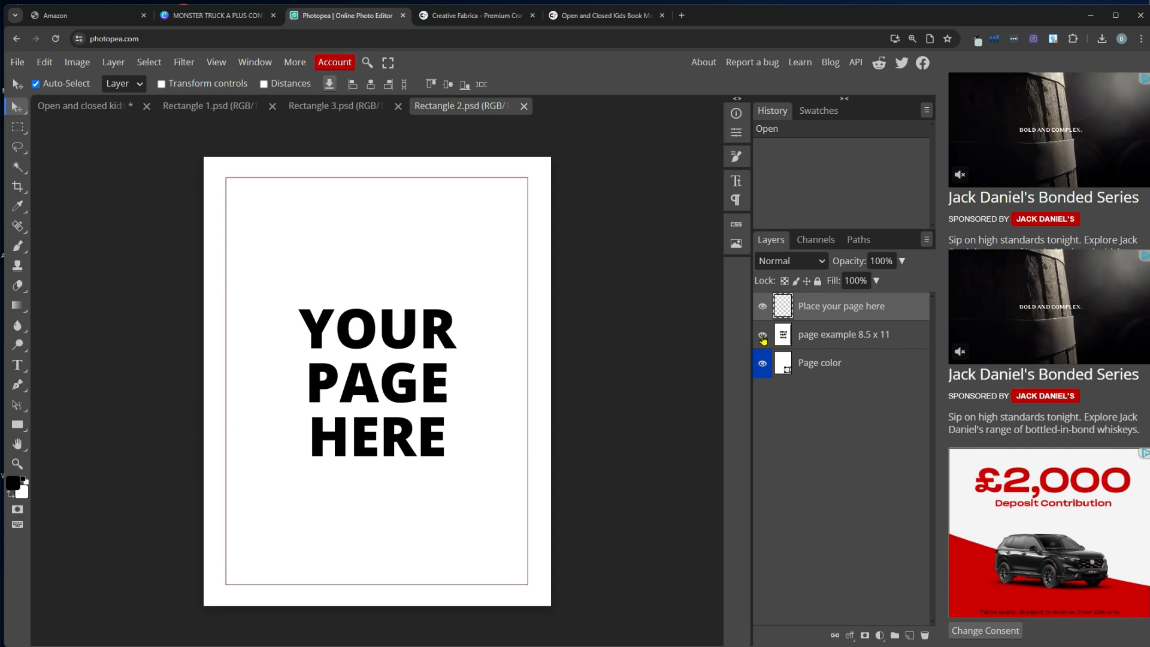
Hide the 'page example 8.5 x 11' layer, save the blank left page, and return to the mockup
click(763, 337)
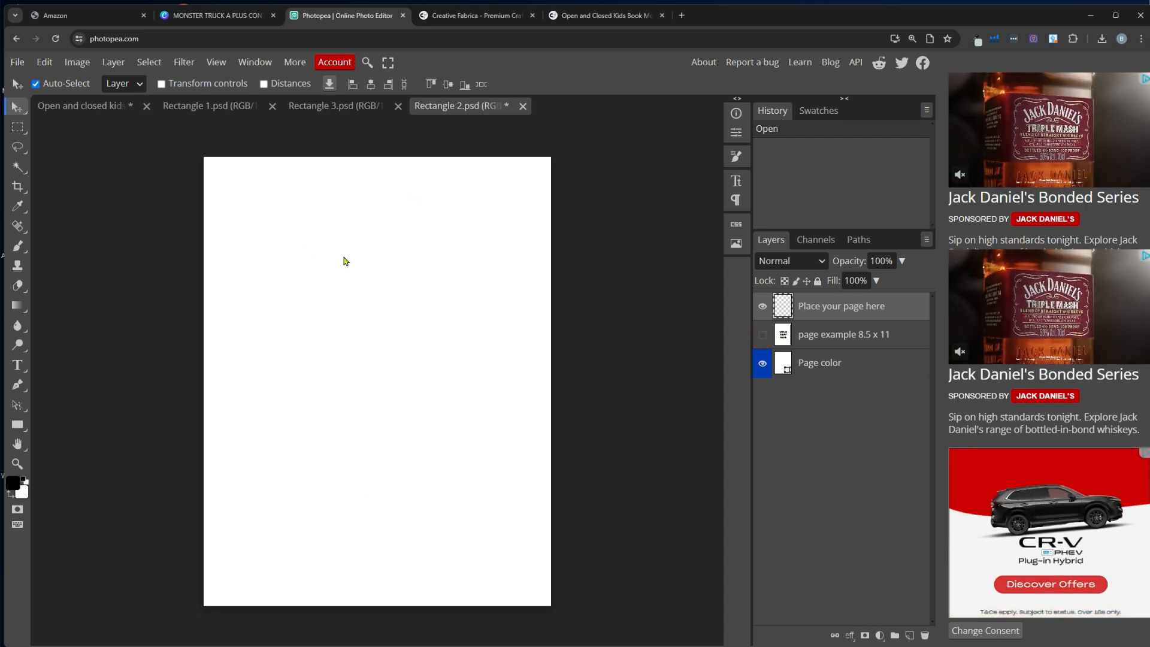
click(17, 63)
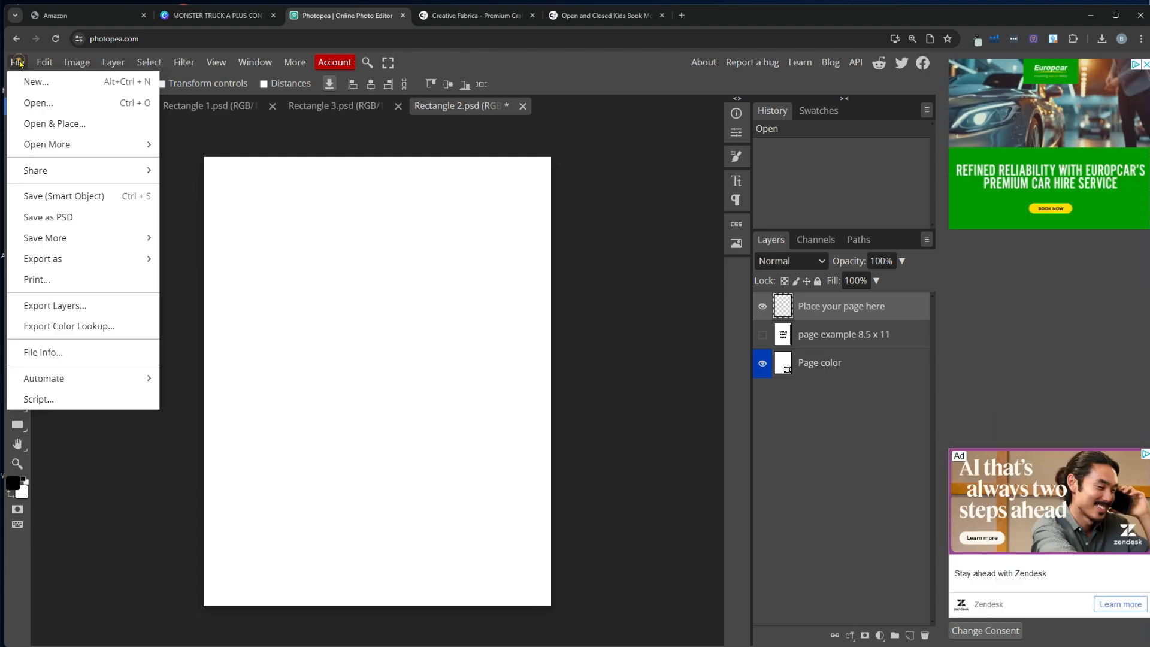
click(88, 197)
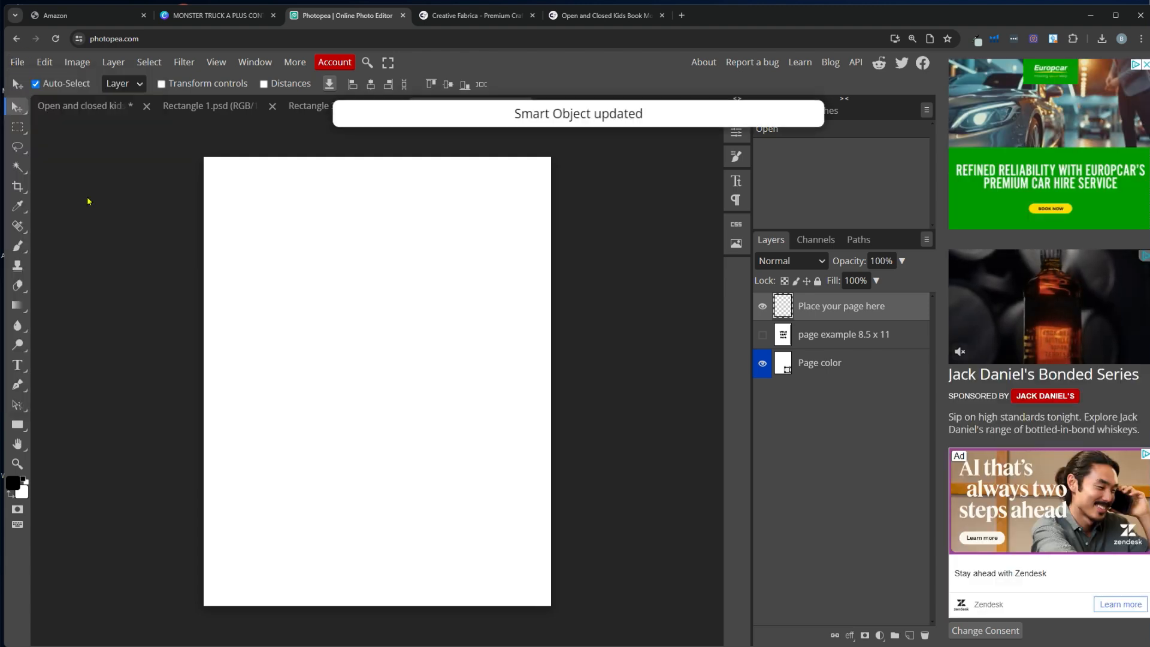
click(75, 107)
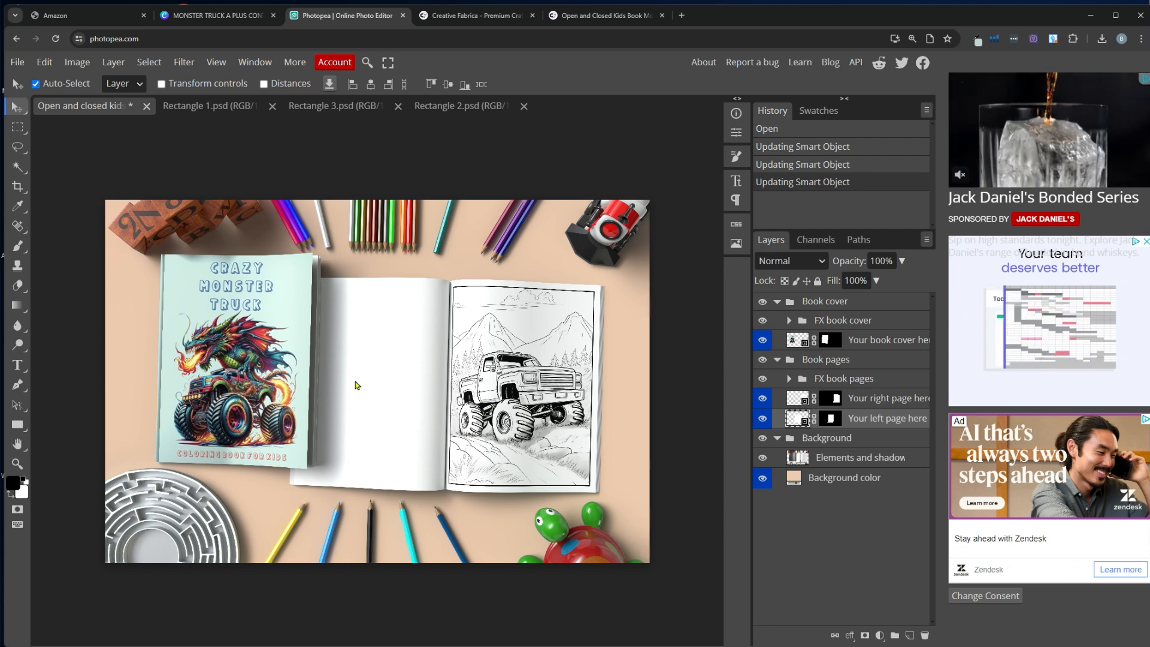
Check the Amazon A+ content preview tab
click(82, 15)
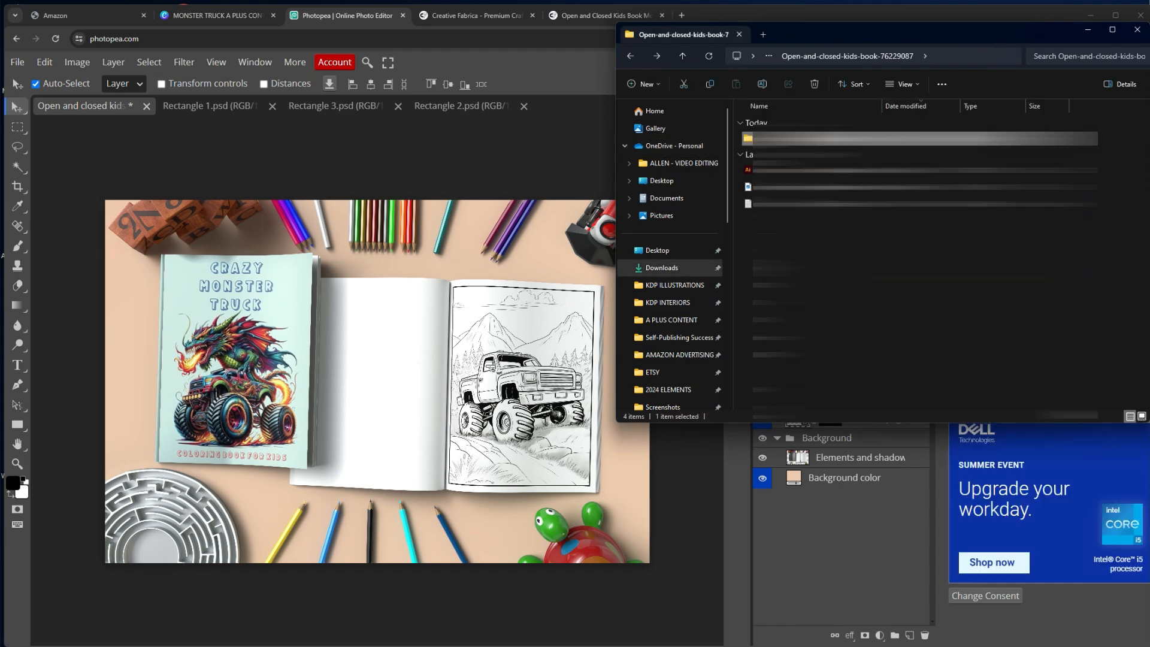
Drag background 8 from Wooden backgrounds into the mockup's Layers panel as the wood tabletop
double_click(818, 142)
scroll(1114, 207, down, 6)
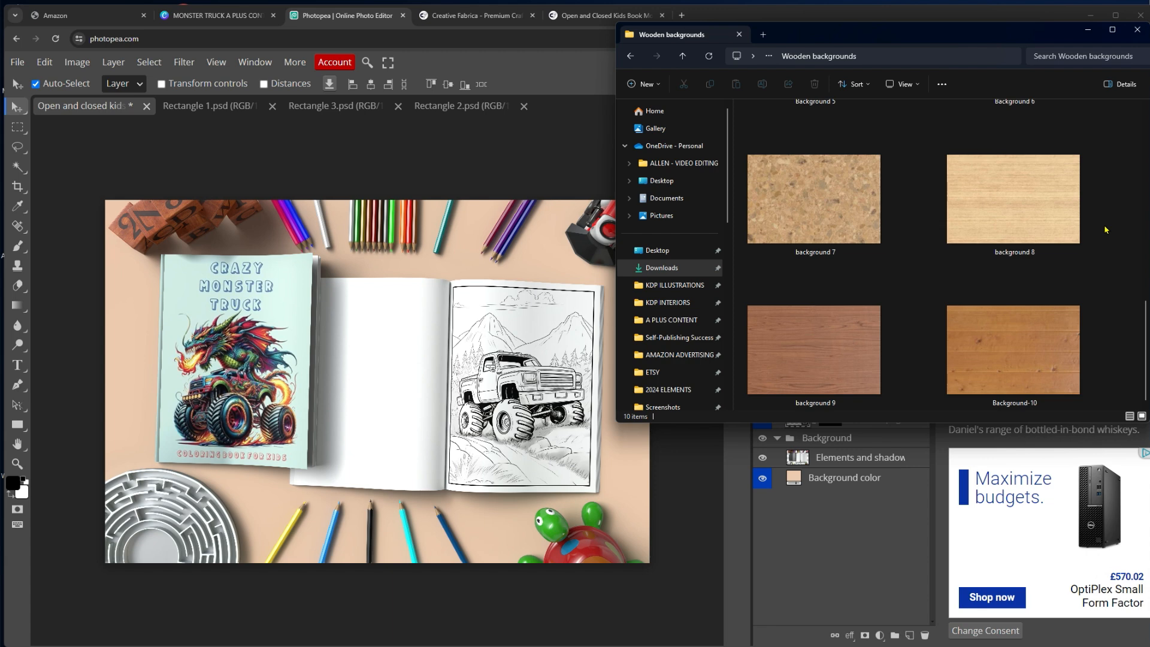
scroll(1105, 228, up, 3)
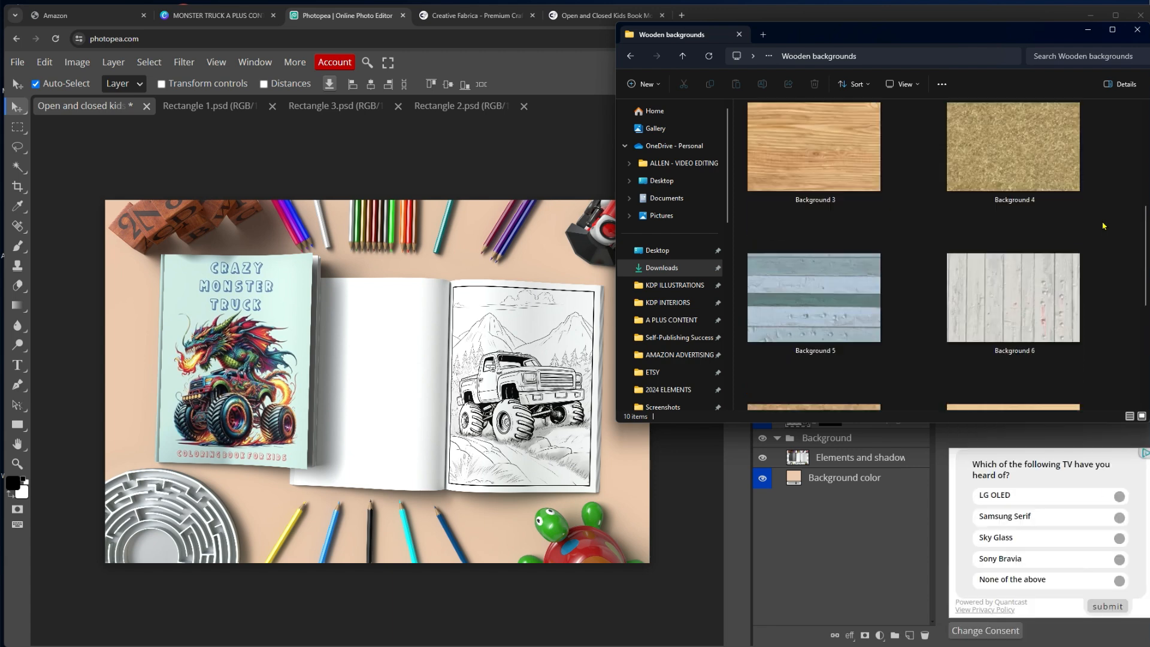
scroll(1104, 225, down, 2)
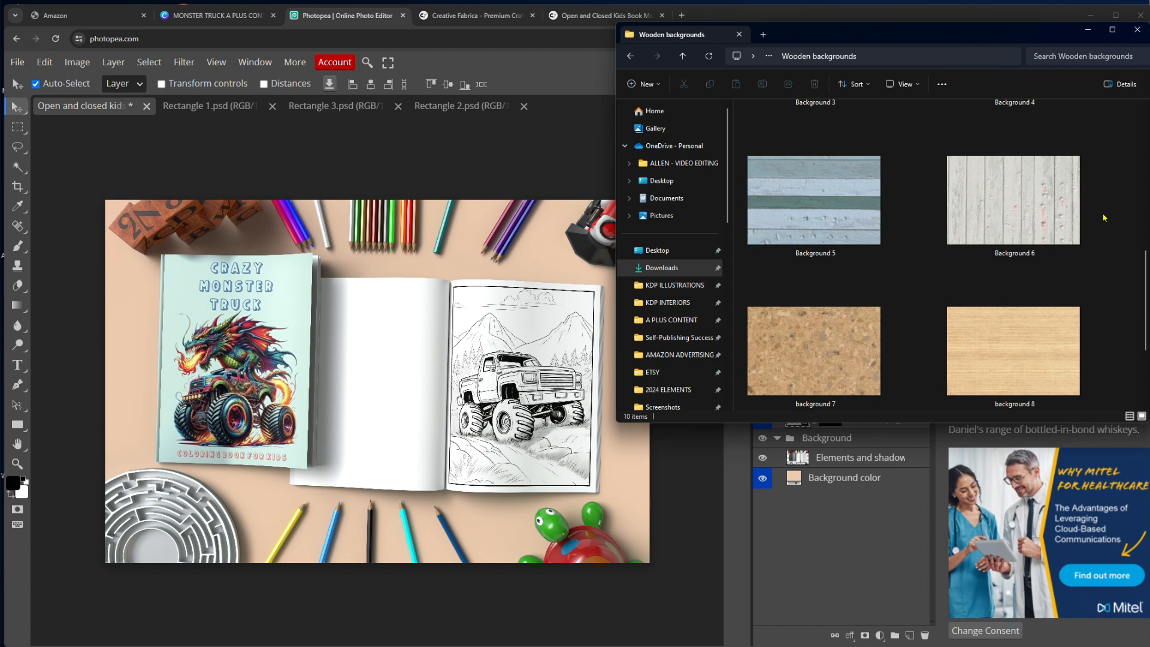
scroll(1105, 217, down, 3)
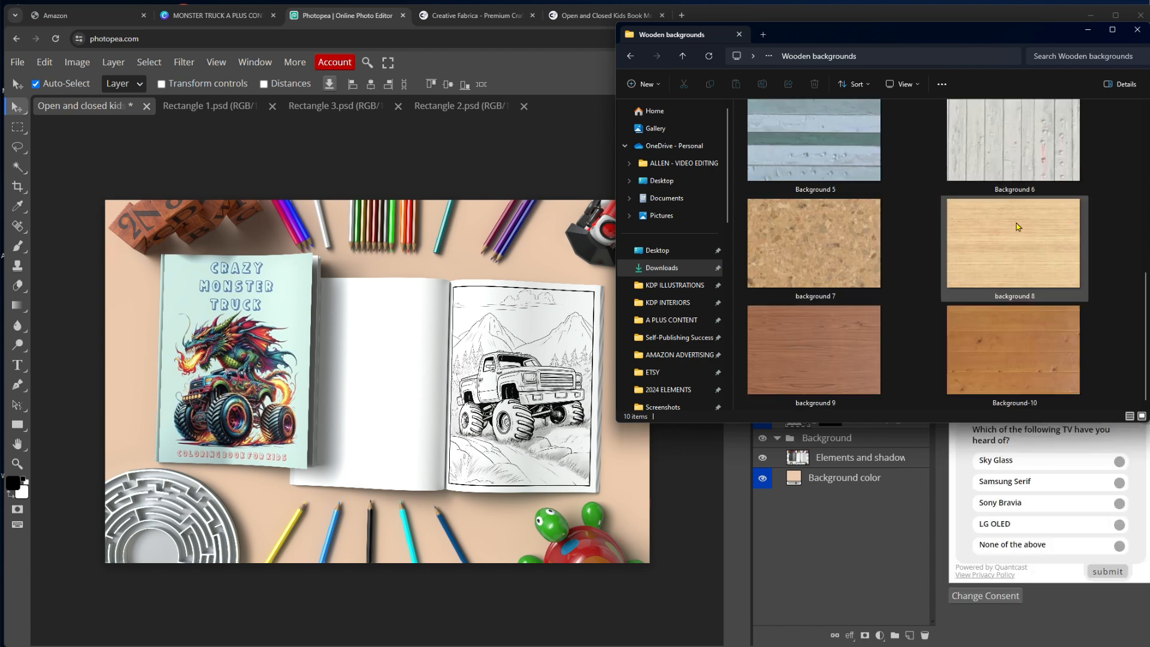
drag(987, 35, 475, 70)
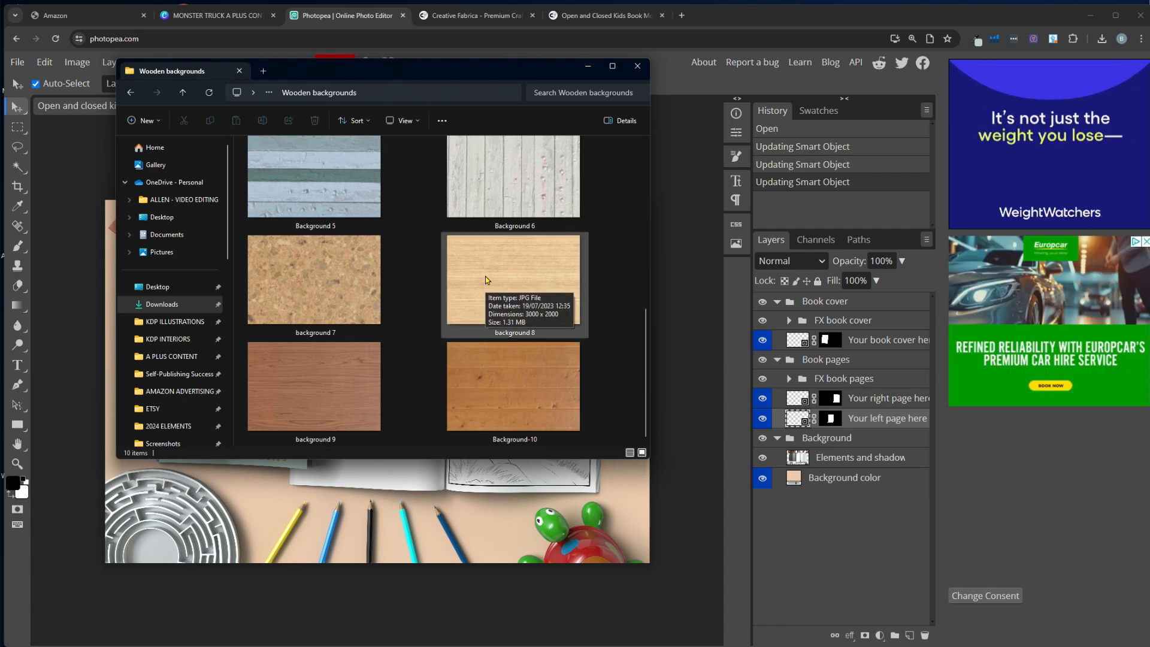
drag(485, 276, 801, 532)
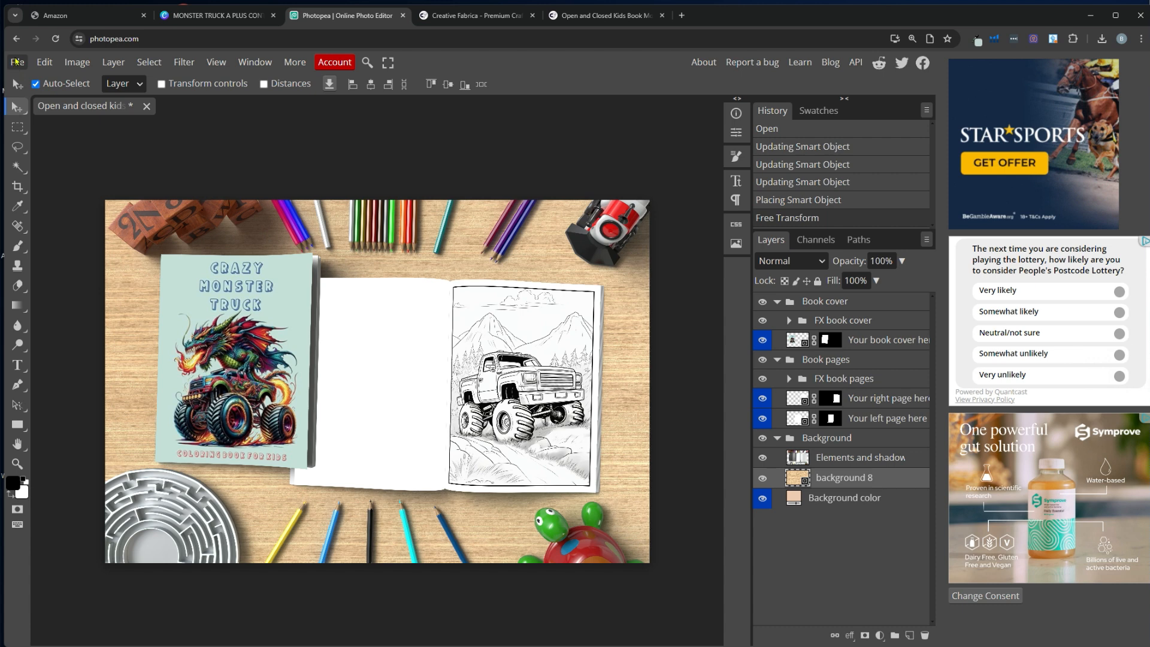
Open the File menu to start exporting the wooden-background mockup
click(16, 62)
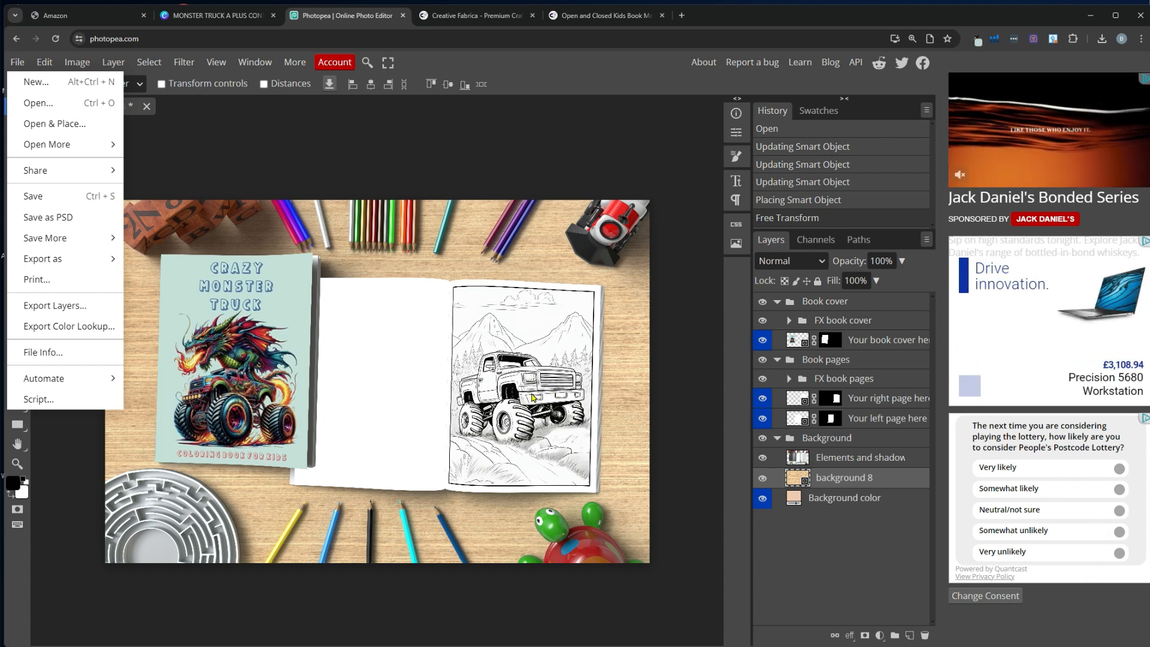
Export the mockup as a 3000 × 2000 PNG at 100% quality and save it
mouse_move(71, 261)
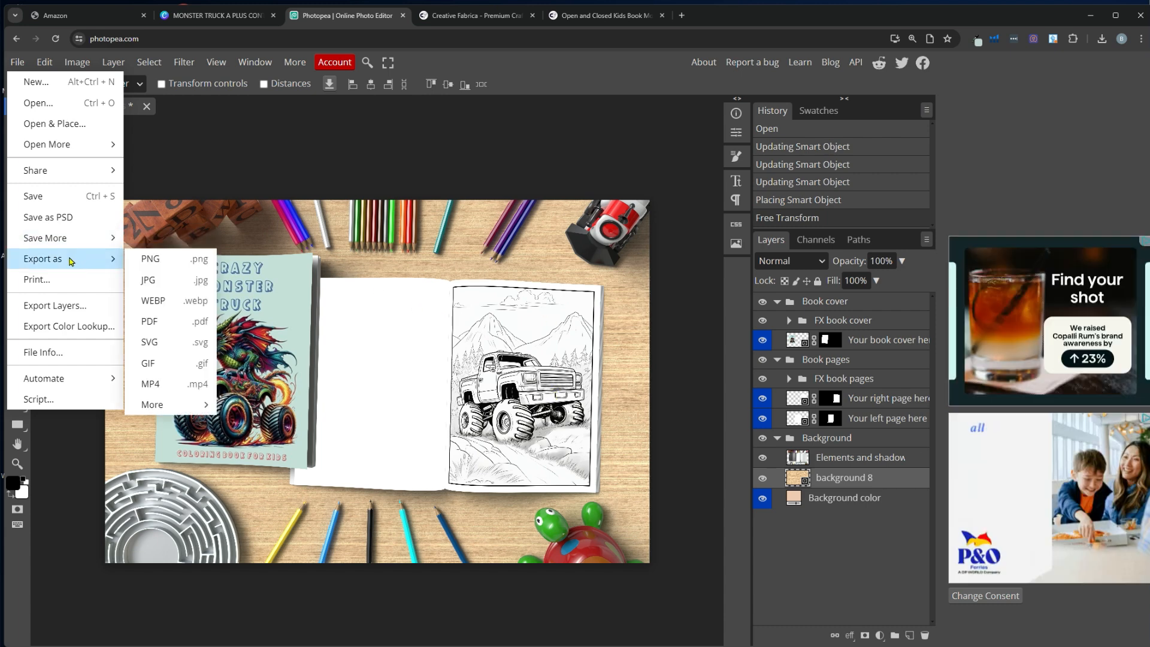
click(179, 261)
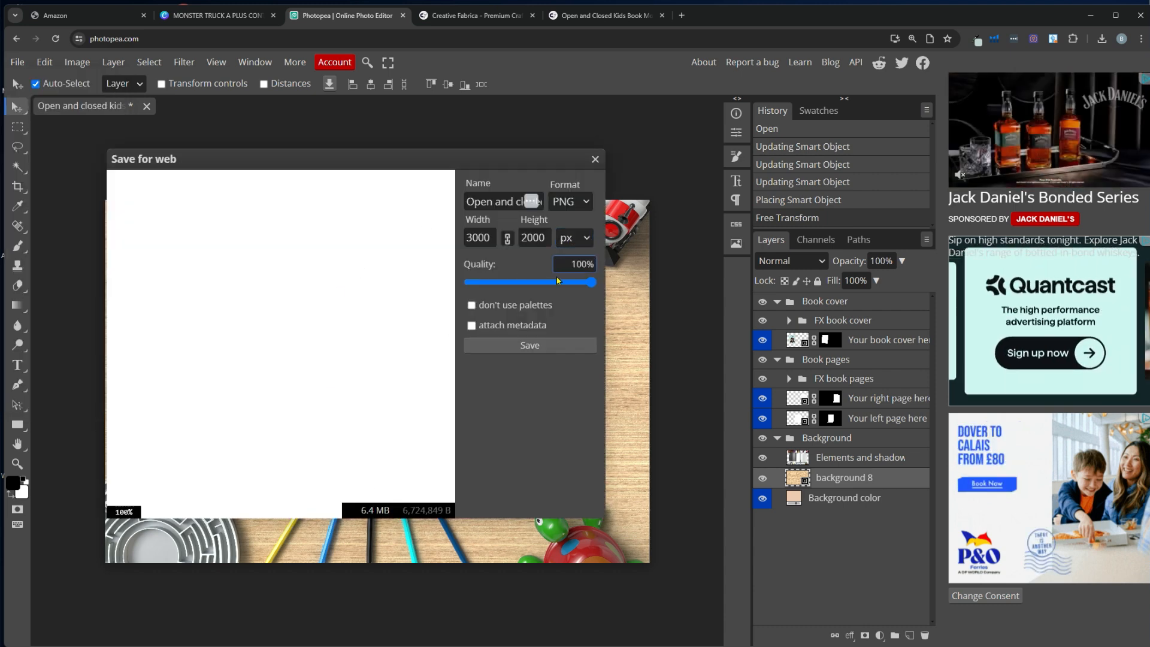
click(532, 345)
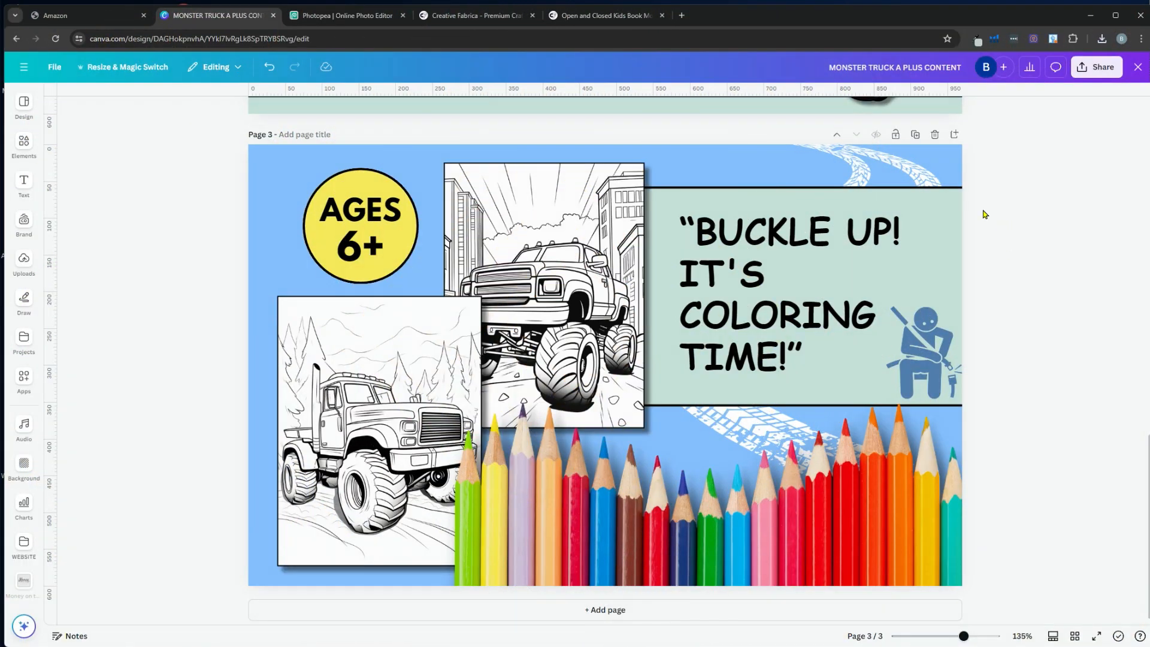
Add a blank Page 4 after page 3 and begin uploading a file from the computer
click(954, 136)
click(24, 261)
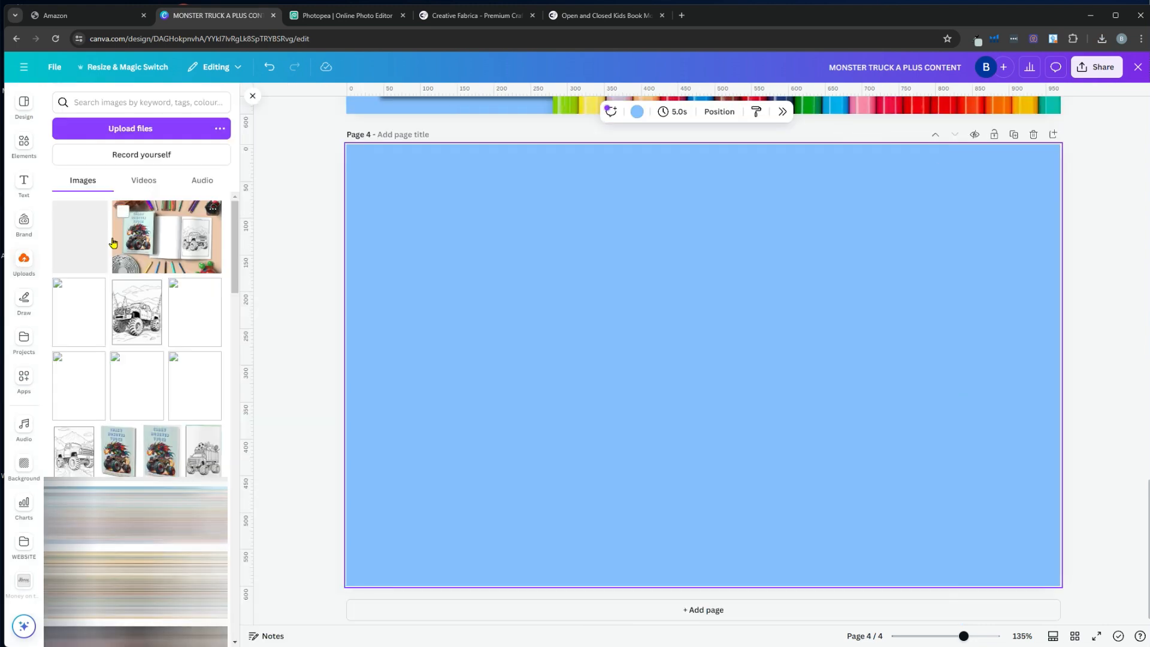
click(112, 132)
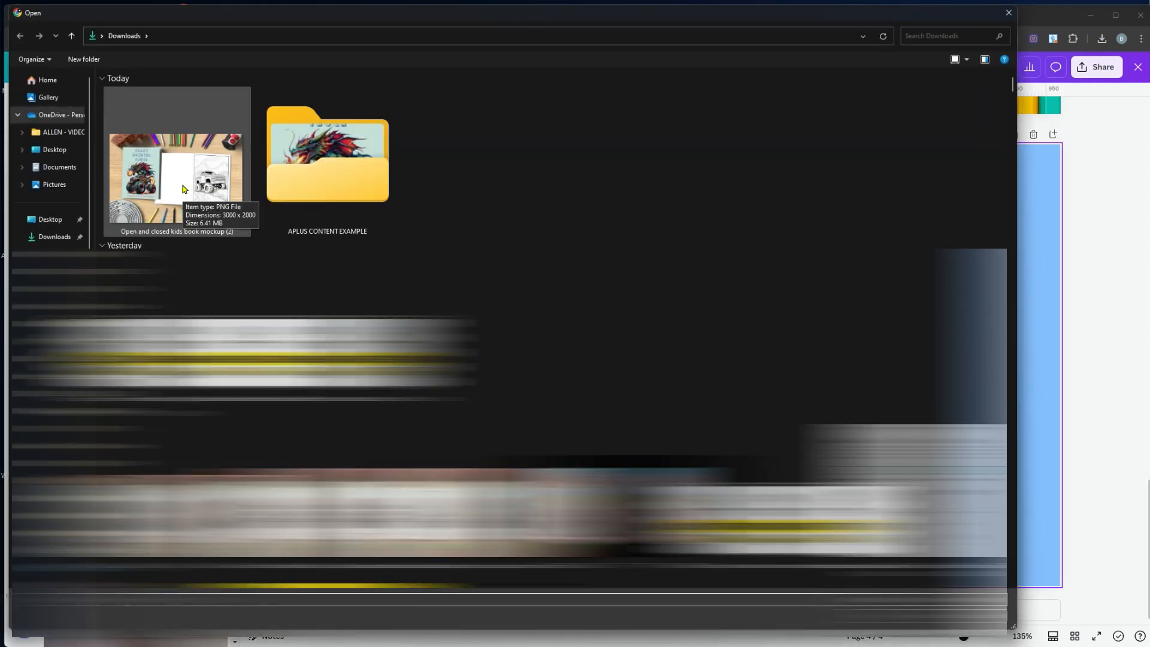
Upload the mockup PNG from Downloads and stretch it to cover all of Page 4
double_click(184, 189)
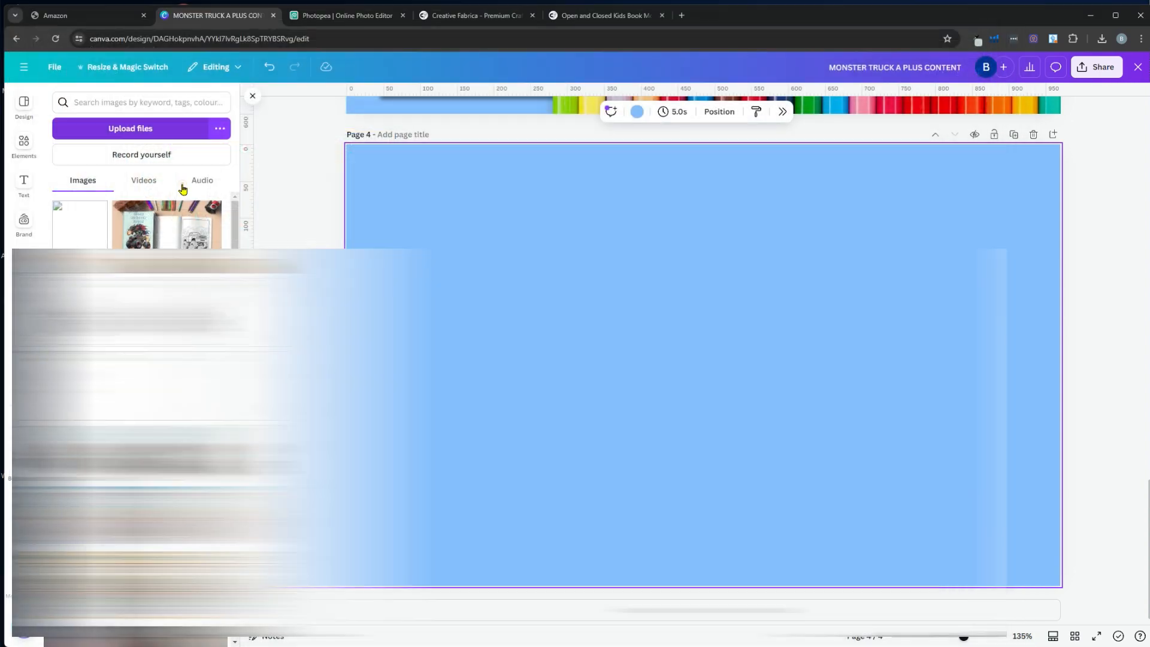
drag(467, 207, 334, 149)
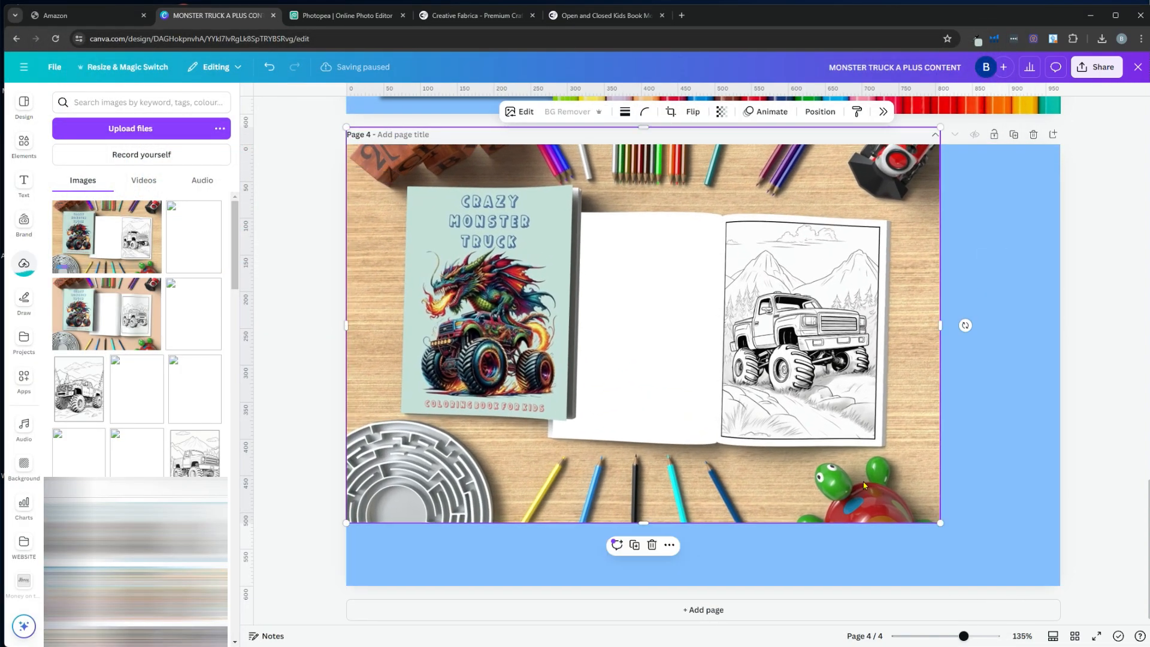
drag(939, 523, 1064, 602)
click(1088, 422)
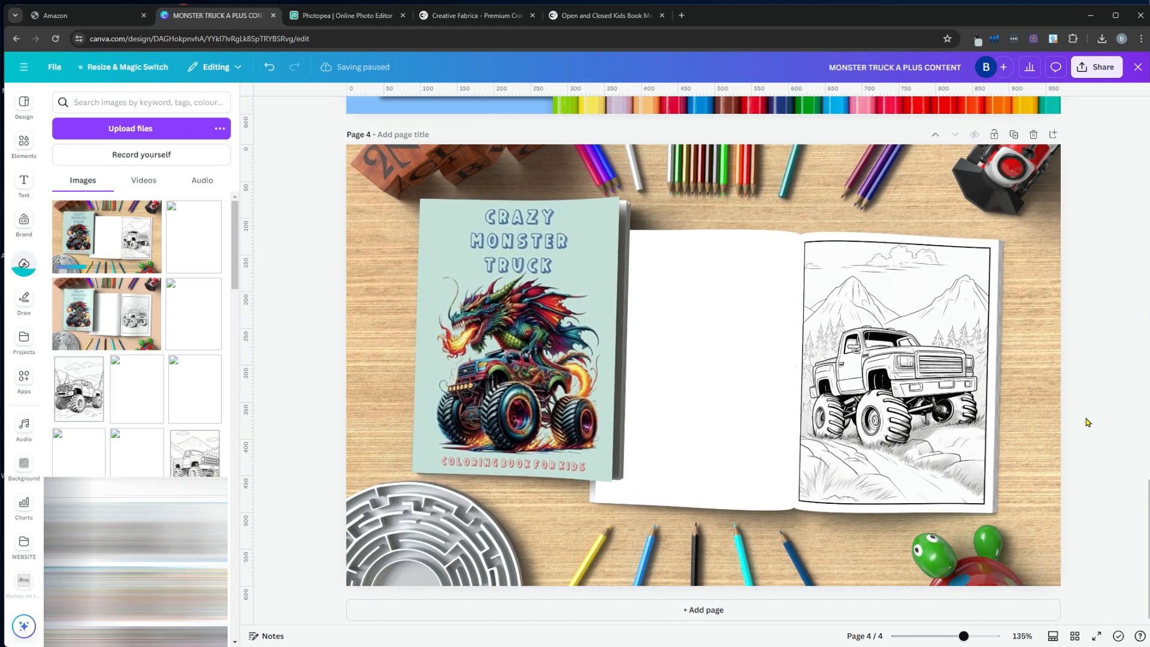